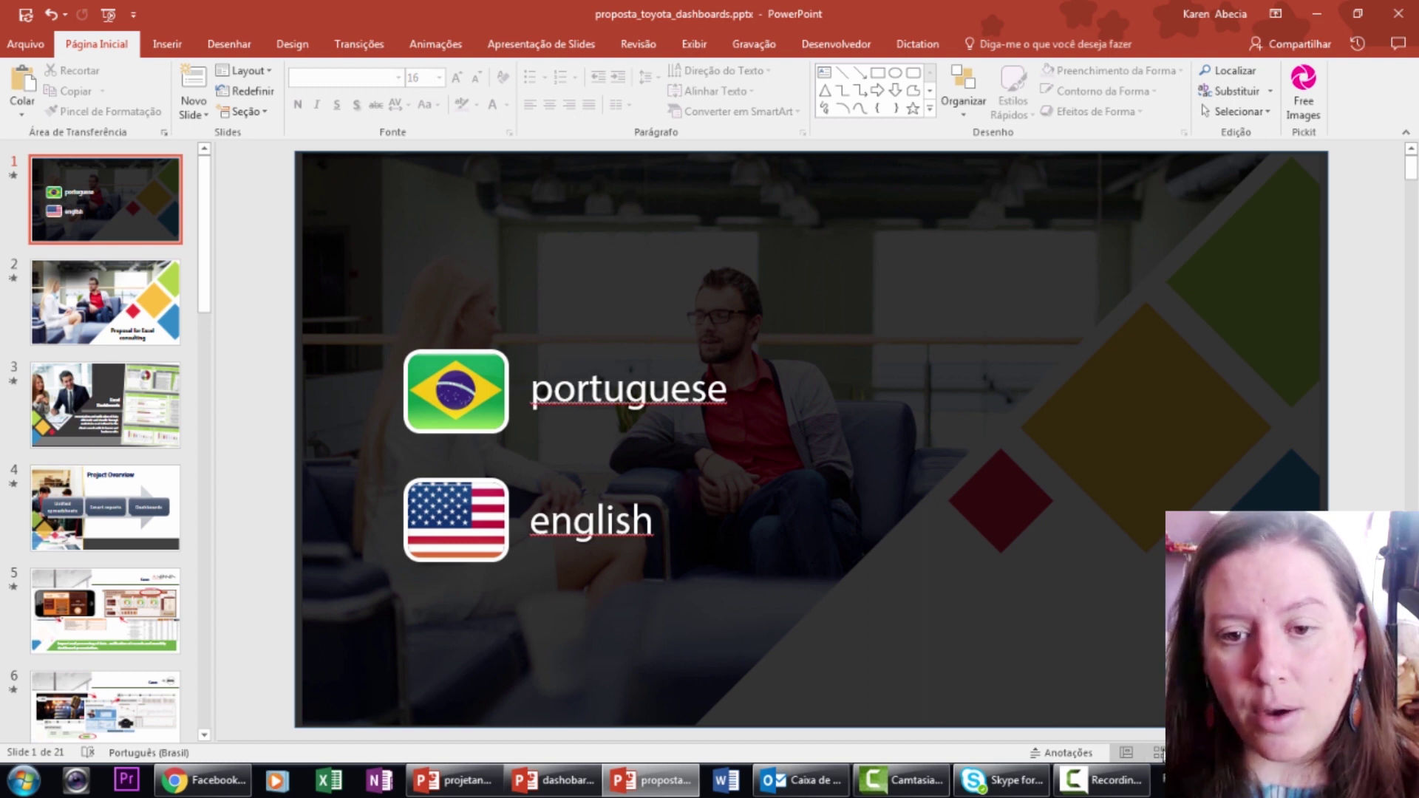
Review the deck in Slide Sorter, selecting slides 2–11 and 12–21 as groups.
{"action": "left_click", "coordinate": [1157, 752]}
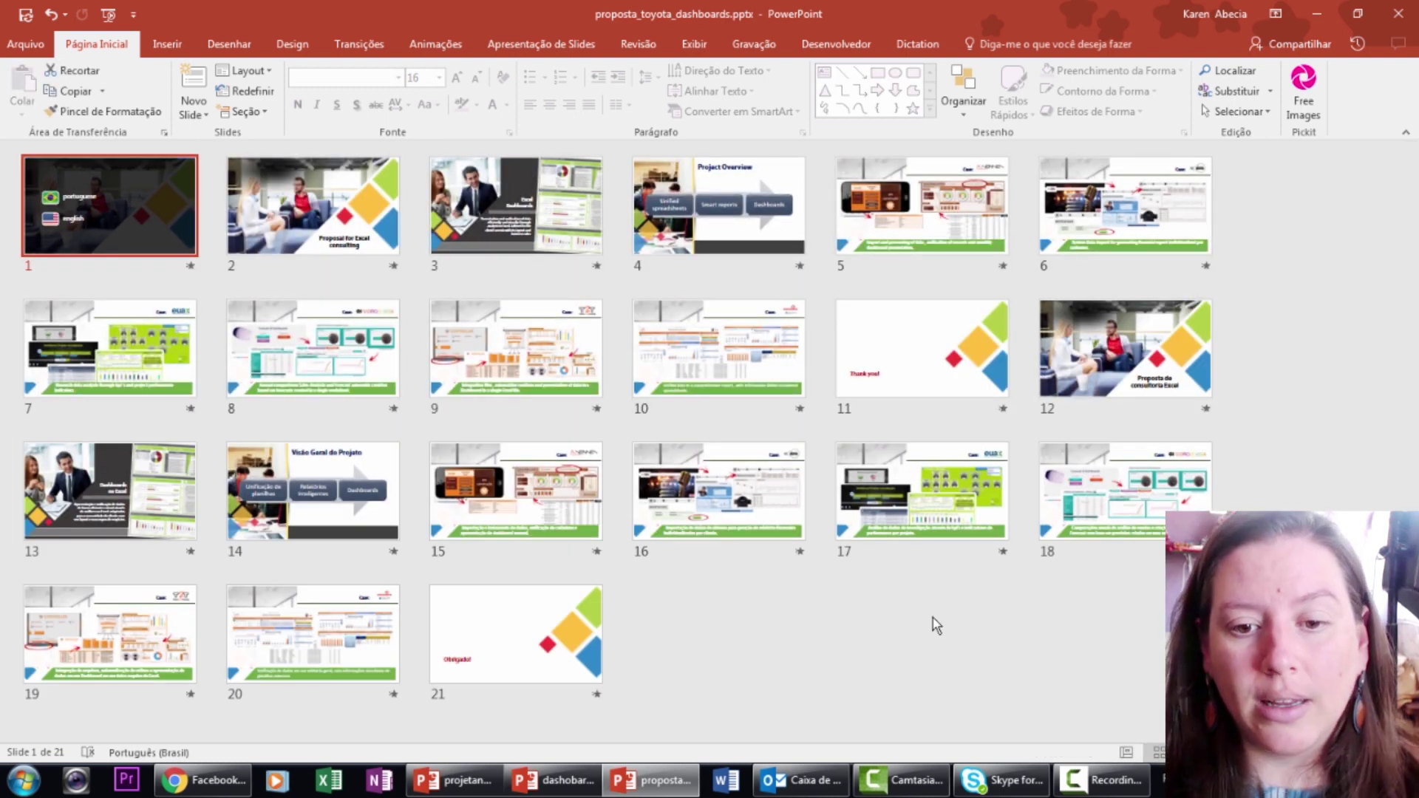
{"action": "left_click", "coordinate": [351, 222]}
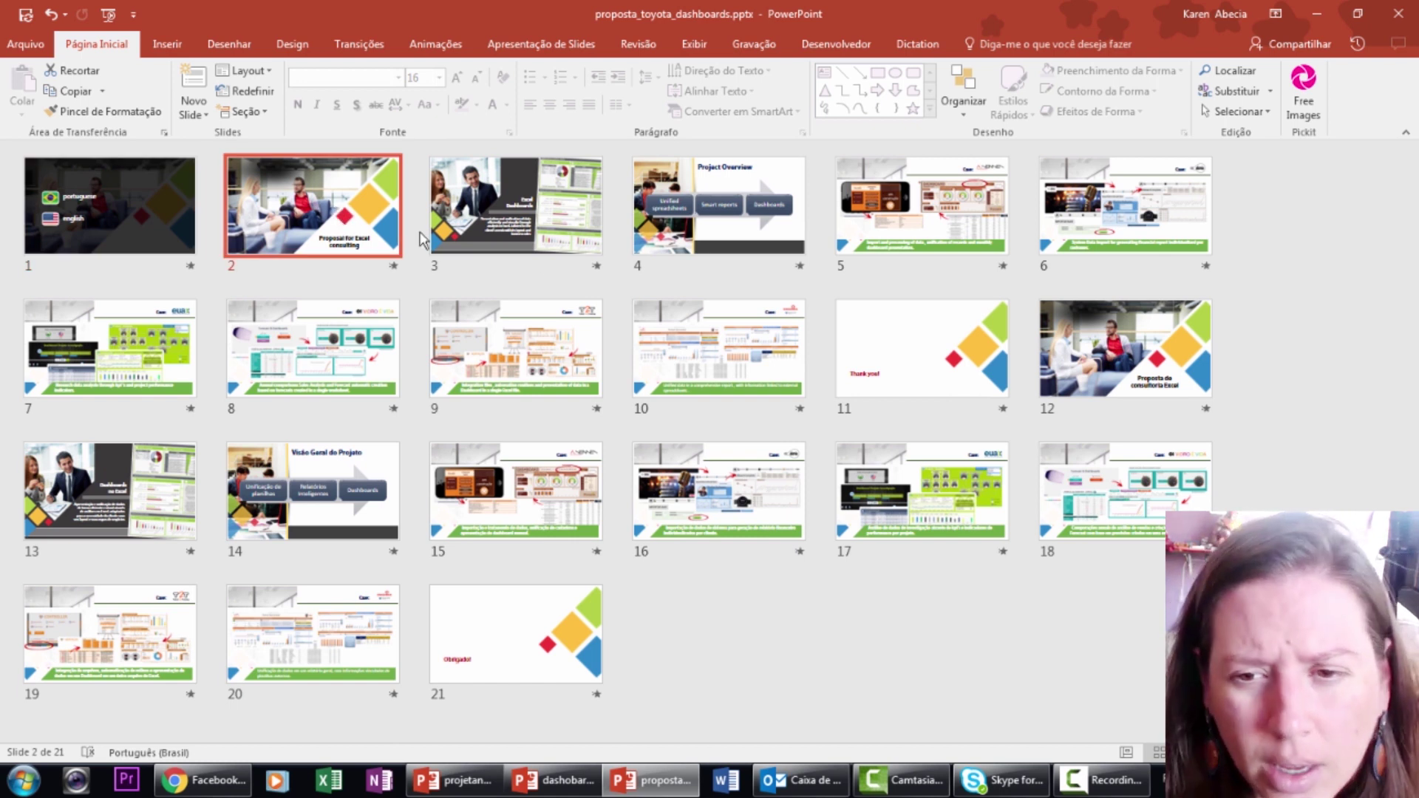
{"action": "left_click", "coordinate": [876, 359], "text": "shift"}
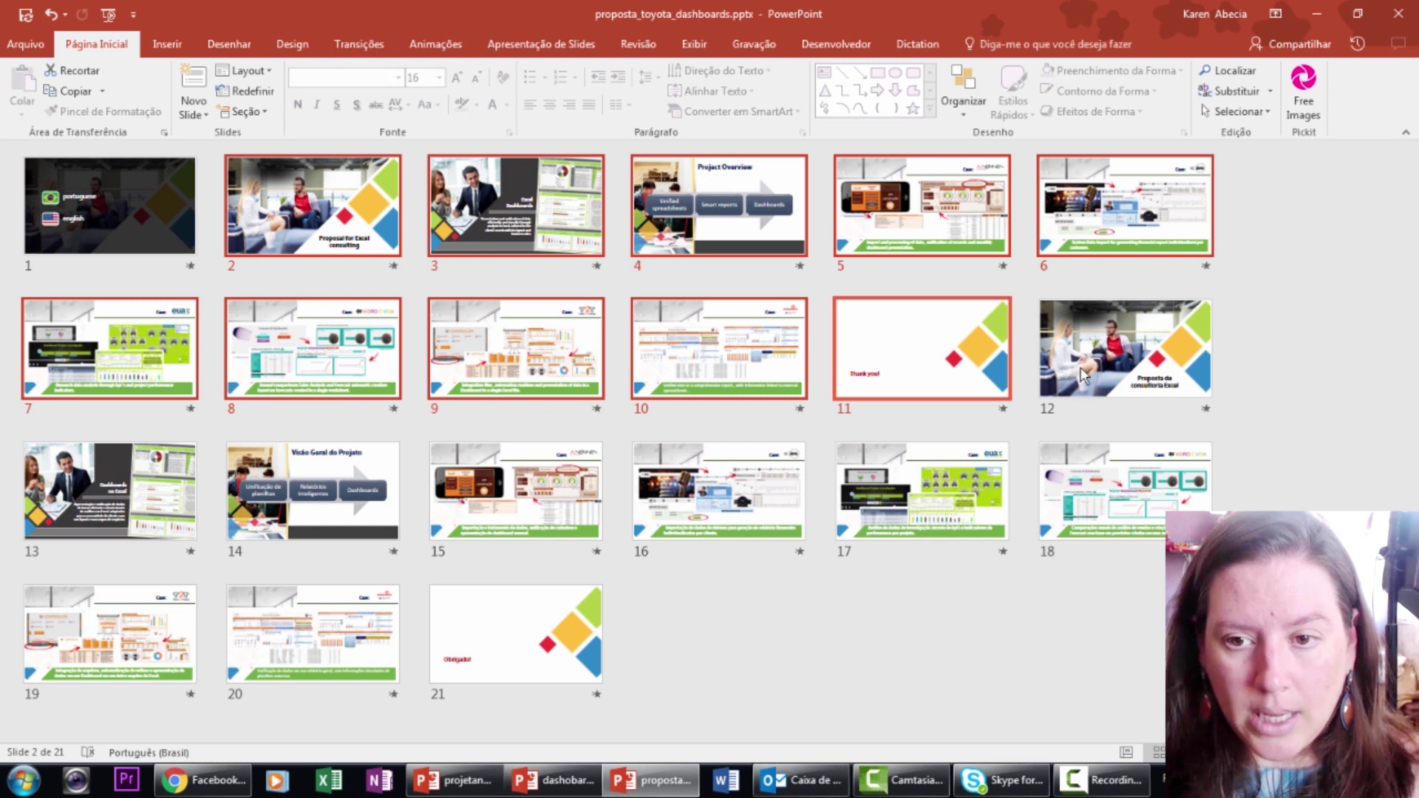
{"action": "left_click", "coordinate": [1133, 374]}
{"action": "left_click", "coordinate": [512, 662], "text": "shift"}
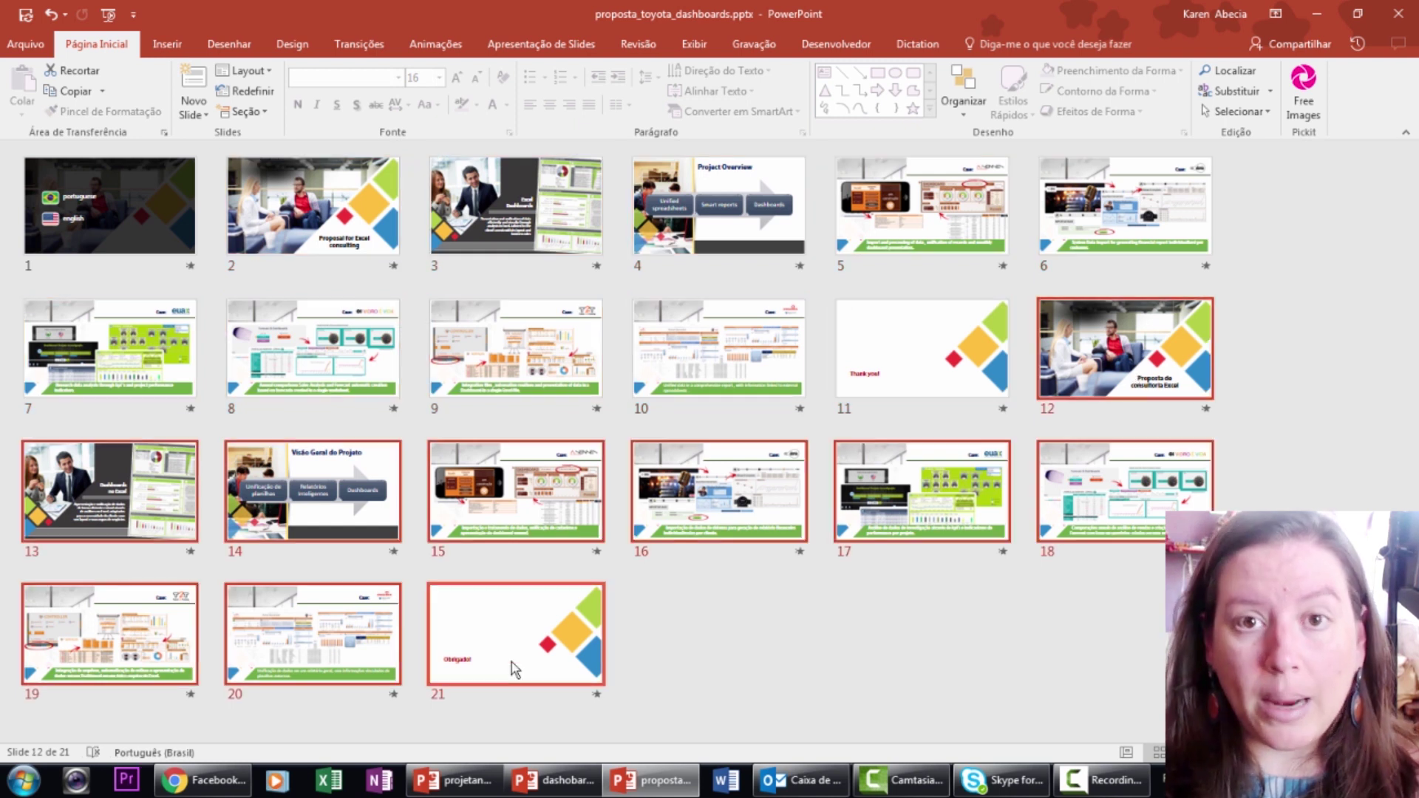
Back in Normal view, widen the thumbnail pane and select slide 2 for adding a section.
{"action": "double_click", "coordinate": [149, 184]}
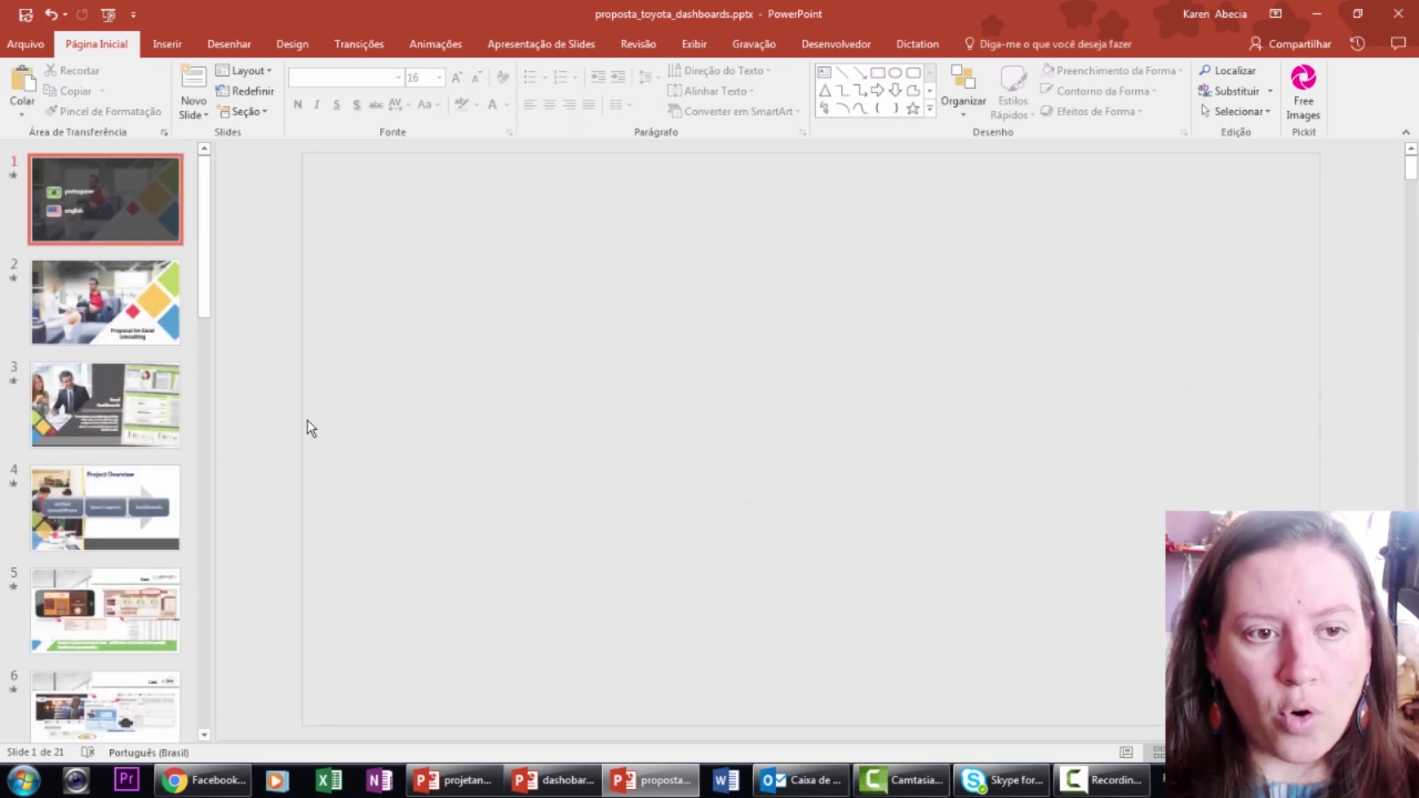
{"action": "left_click_drag", "start_coordinate": [210, 224], "coordinate": [261, 224]}
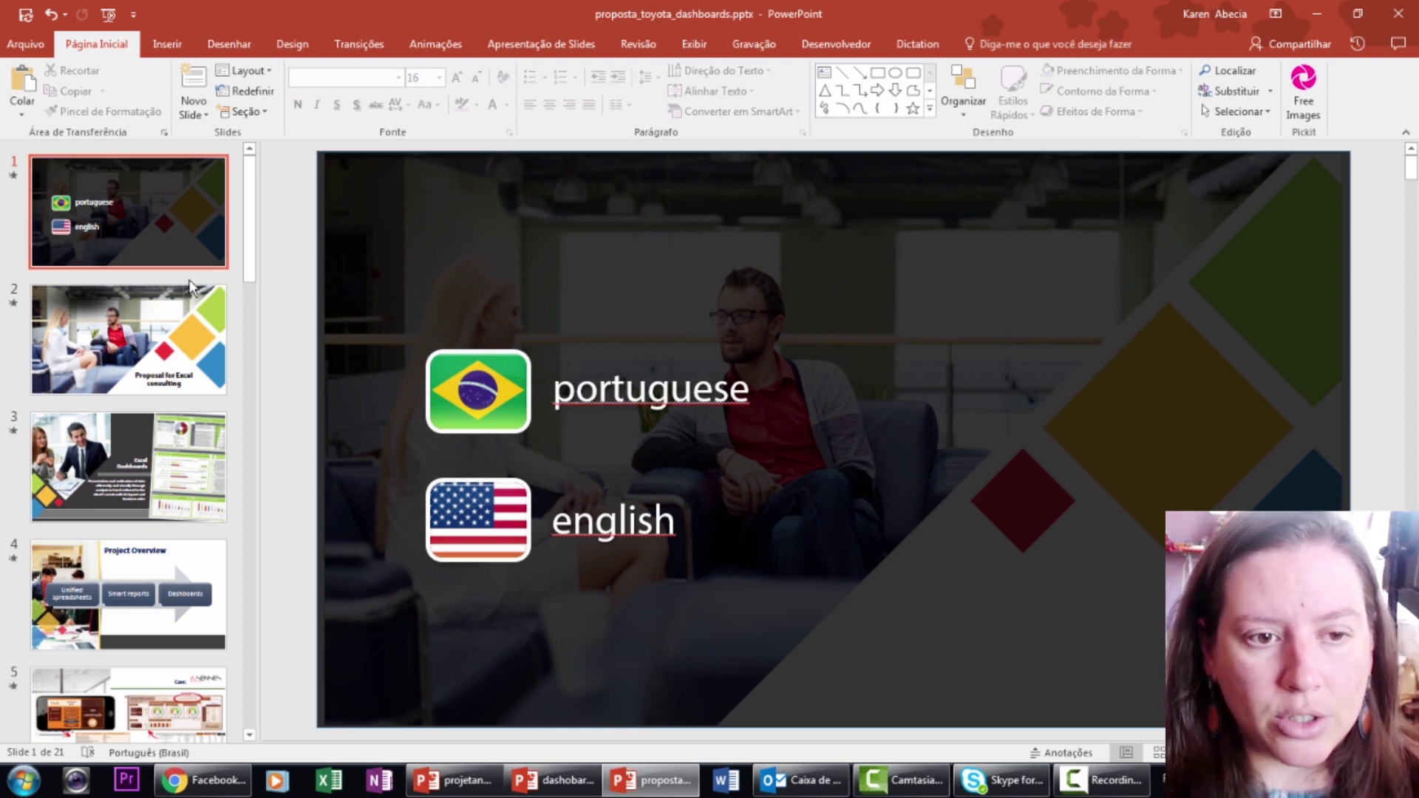
{"action": "left_click", "coordinate": [86, 317]}
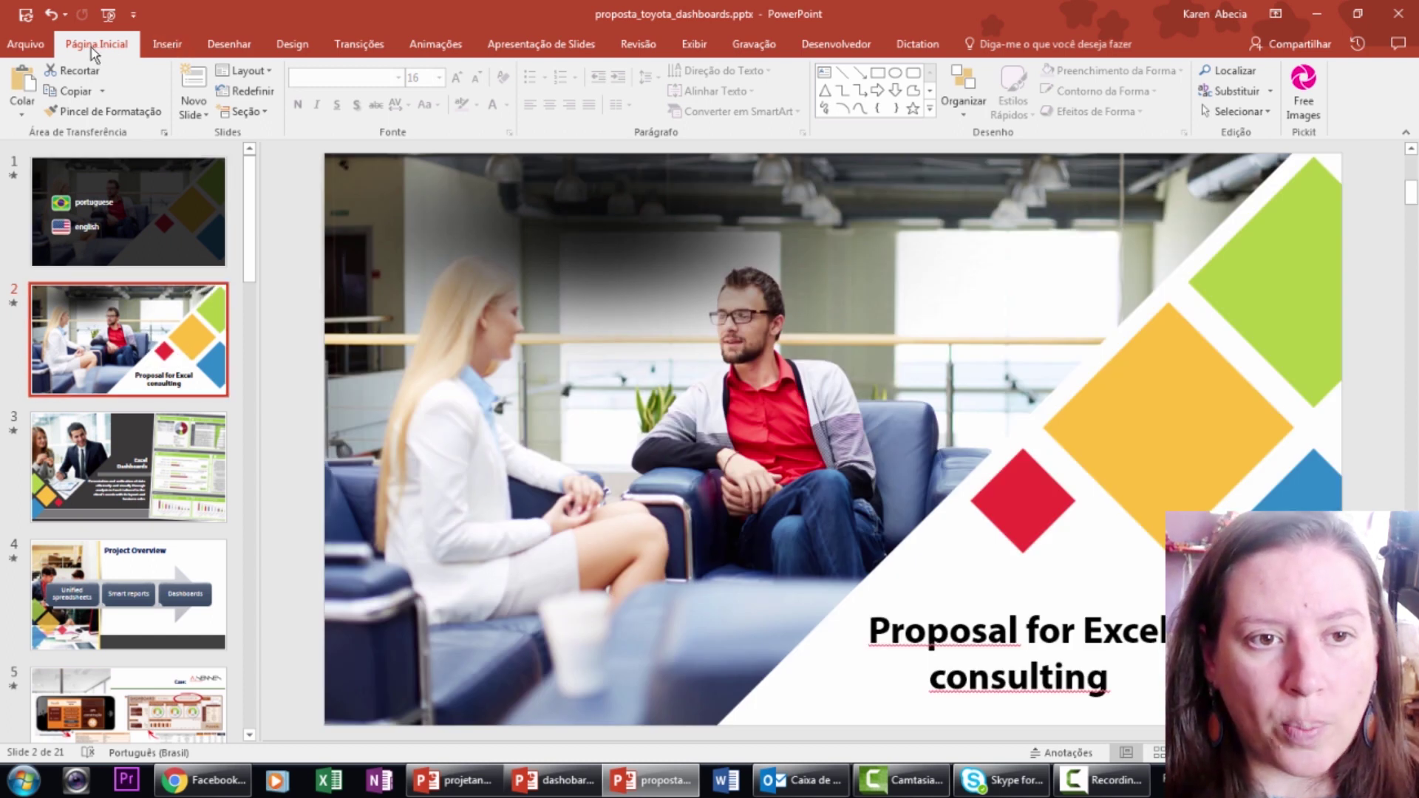
{"action": "left_click", "coordinate": [248, 113]}
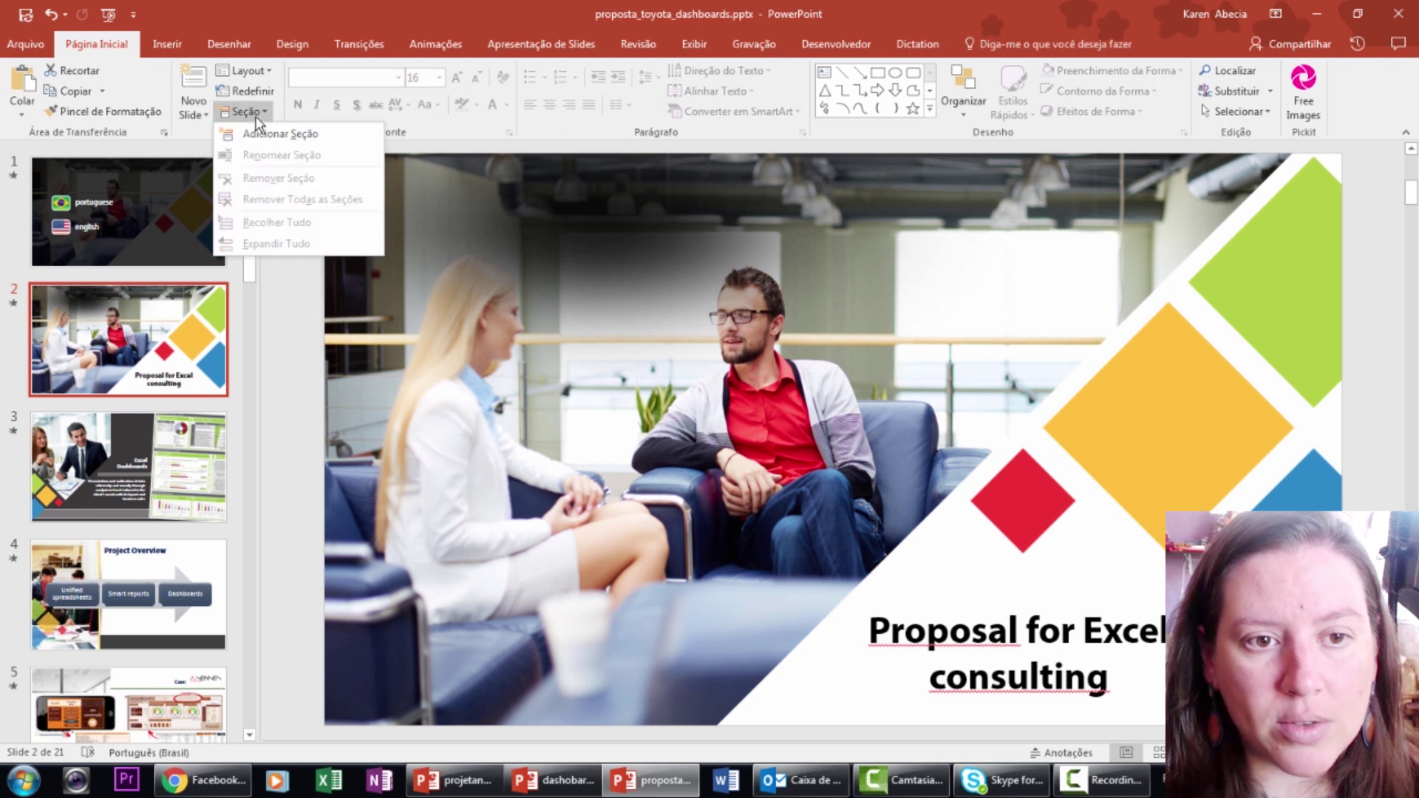
Add a section named 'inglês' starting at slide 2.
{"action": "left_click", "coordinate": [273, 134]}
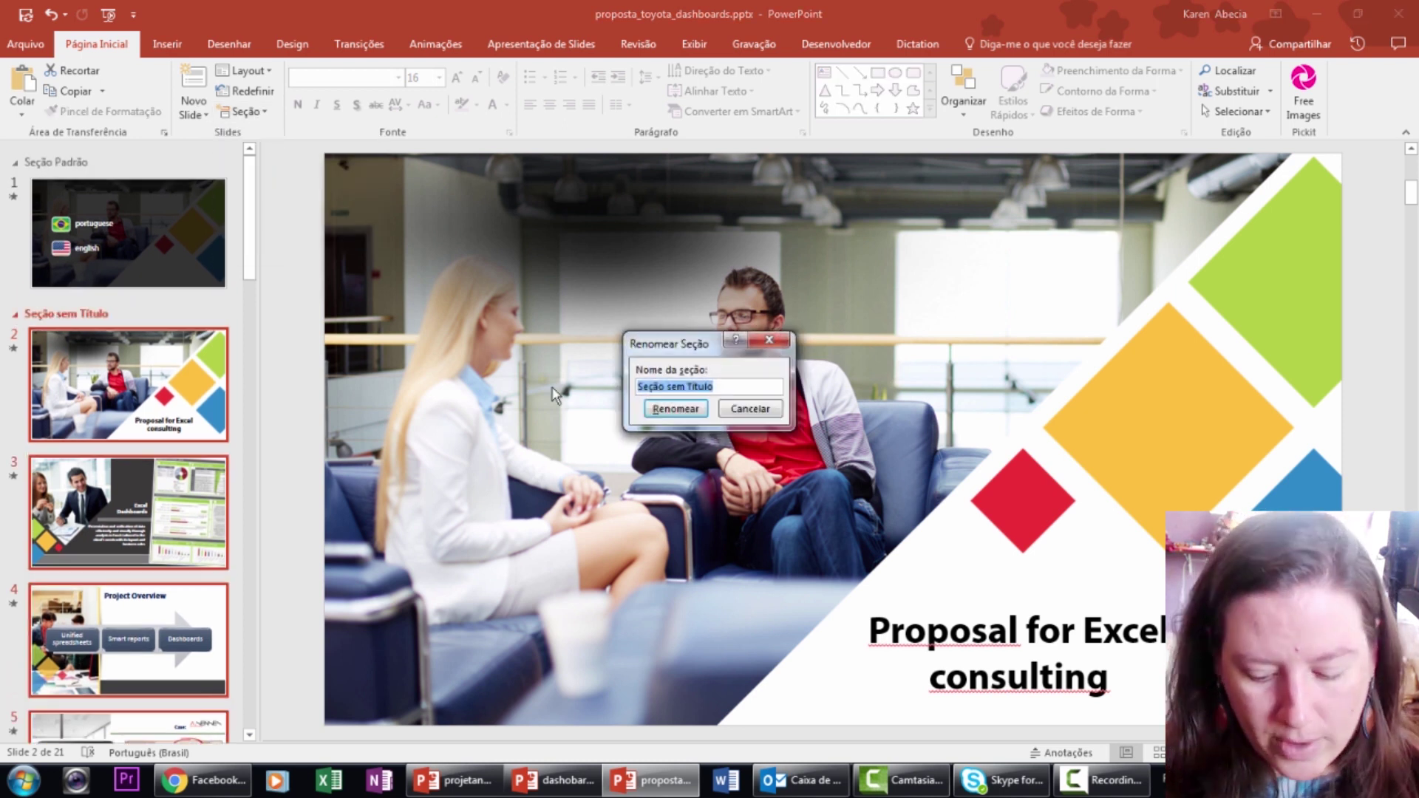
{"action": "type", "text": "inglês"}
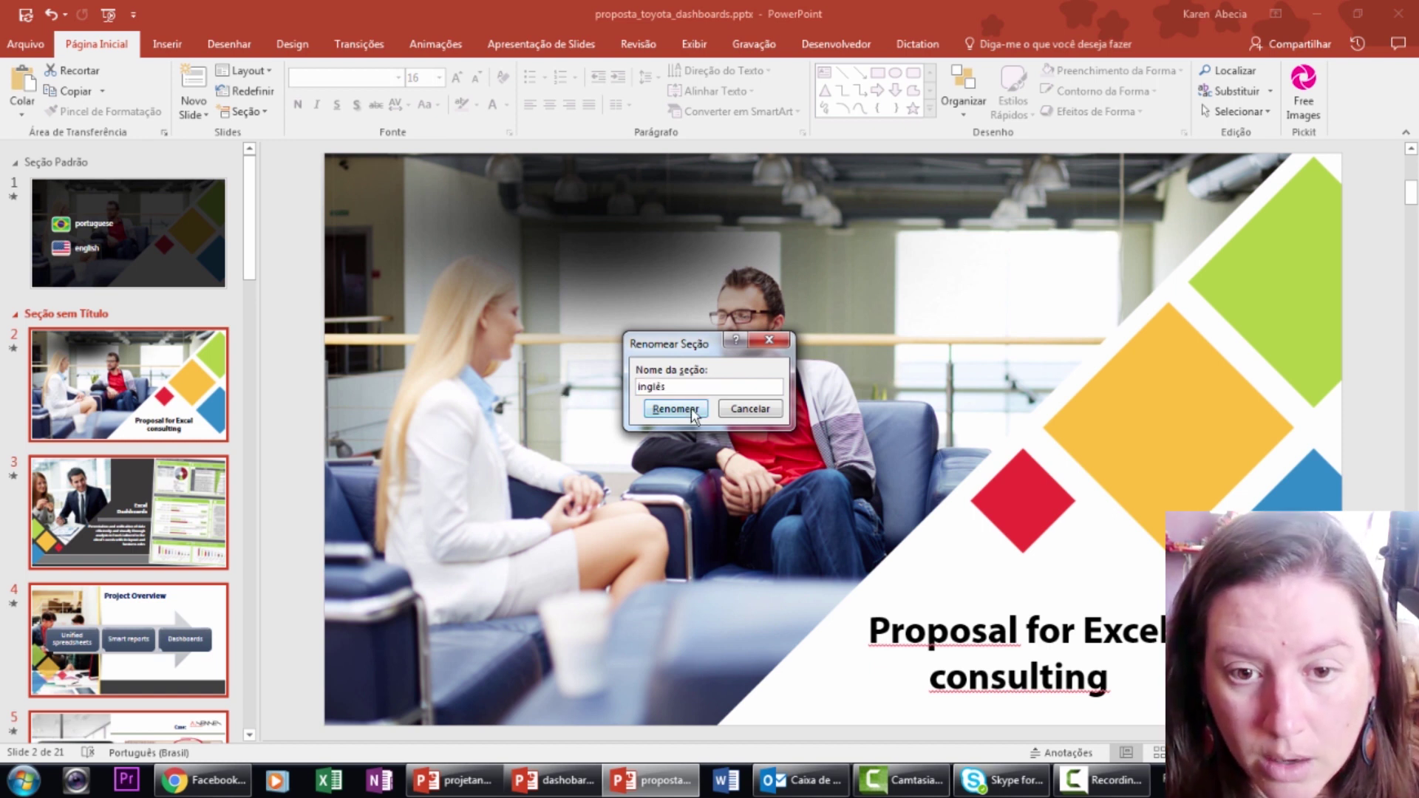
{"action": "left_click", "coordinate": [675, 408]}
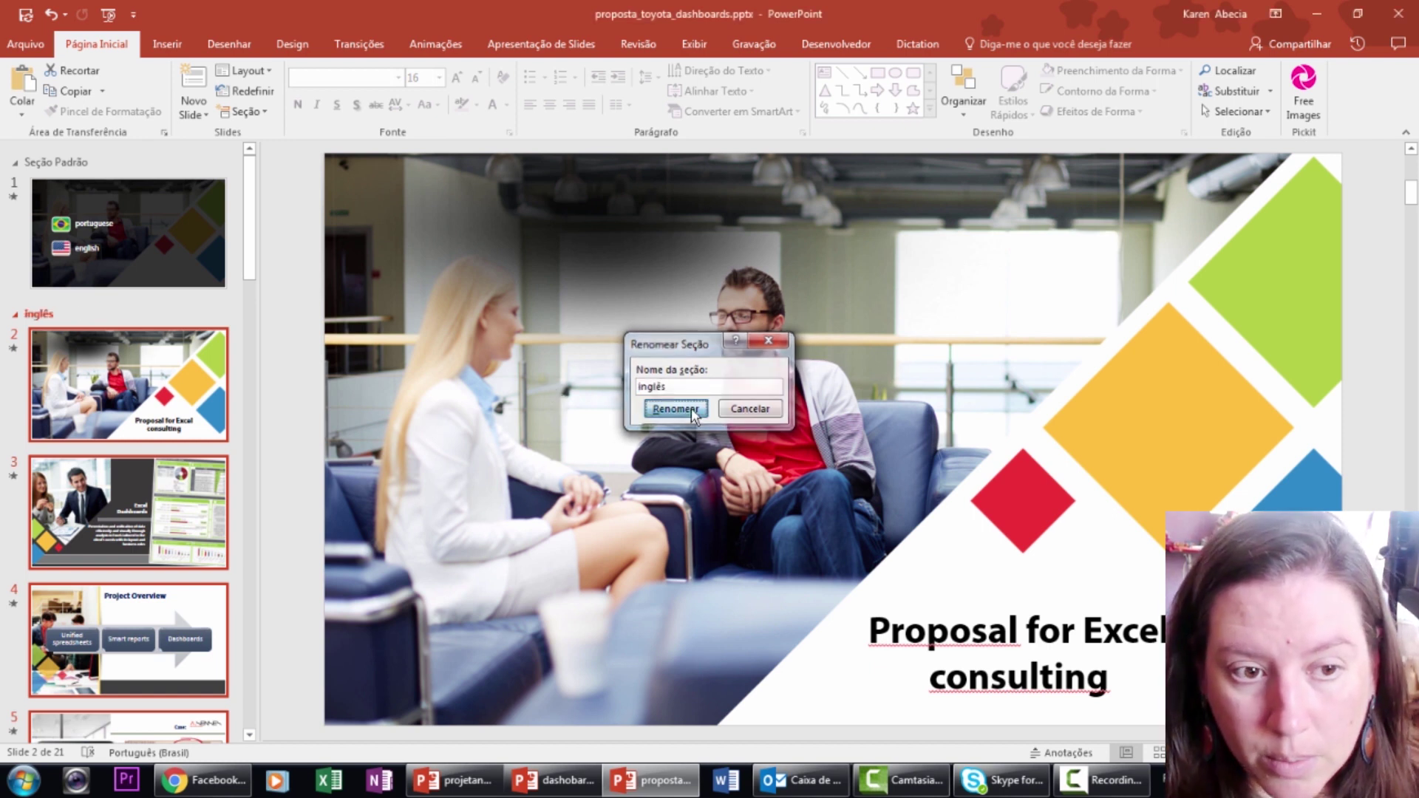
Add a section named 'portugues' starting at slide 12.
{"action": "left_click_drag", "start_coordinate": [251, 266], "coordinate": [269, 530]}
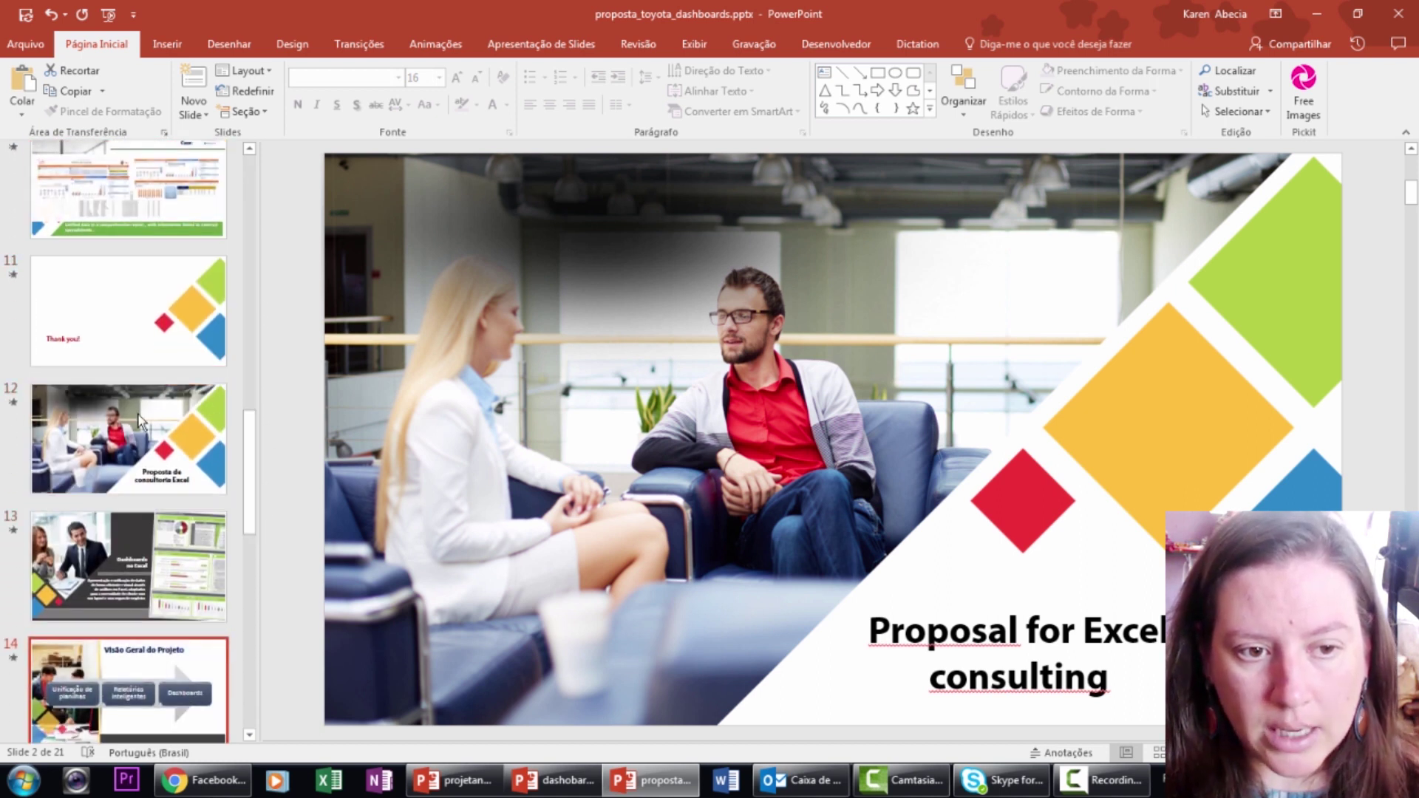
{"action": "left_click", "coordinate": [188, 411]}
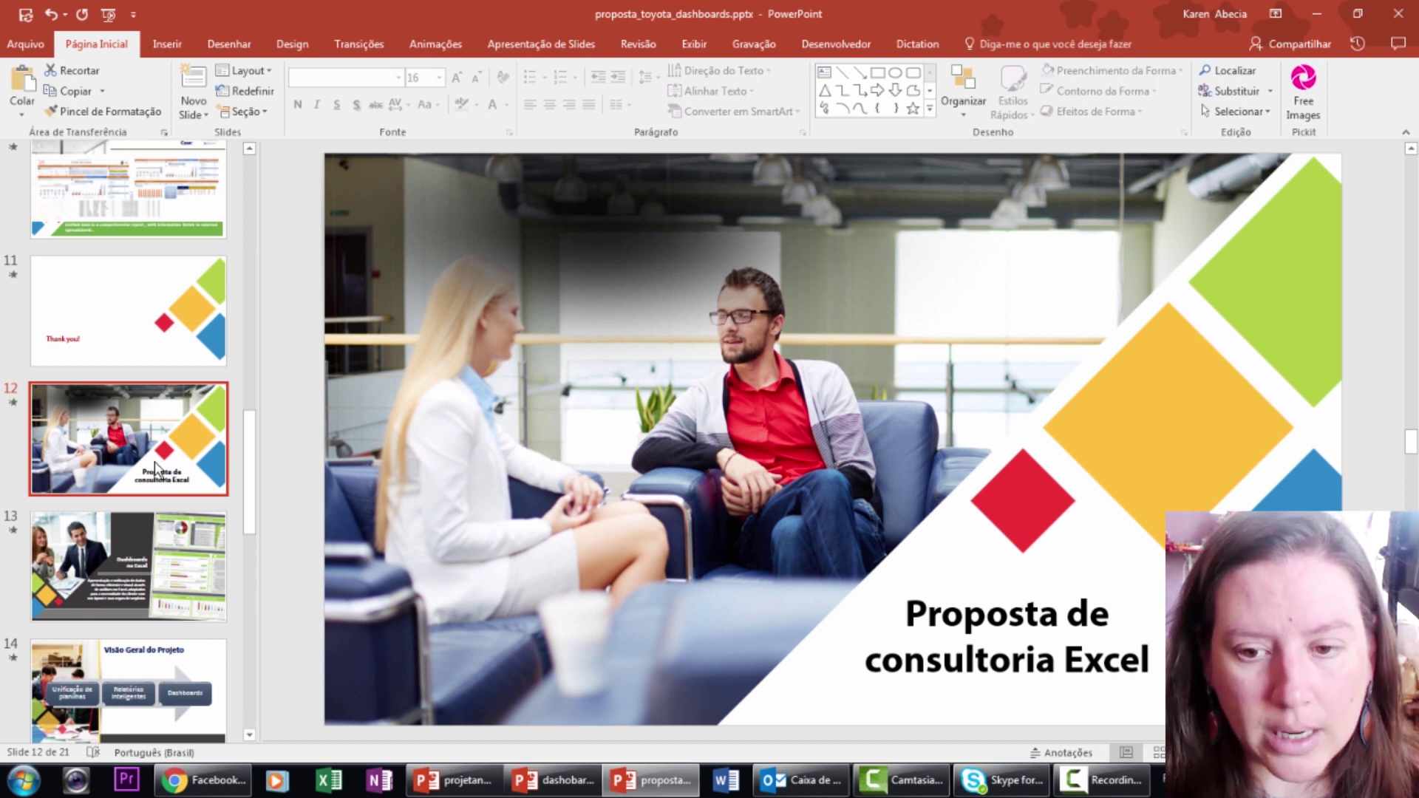
{"action": "left_click", "coordinate": [238, 113]}
{"action": "left_click", "coordinate": [246, 135]}
{"action": "type", "text": "portugues"}
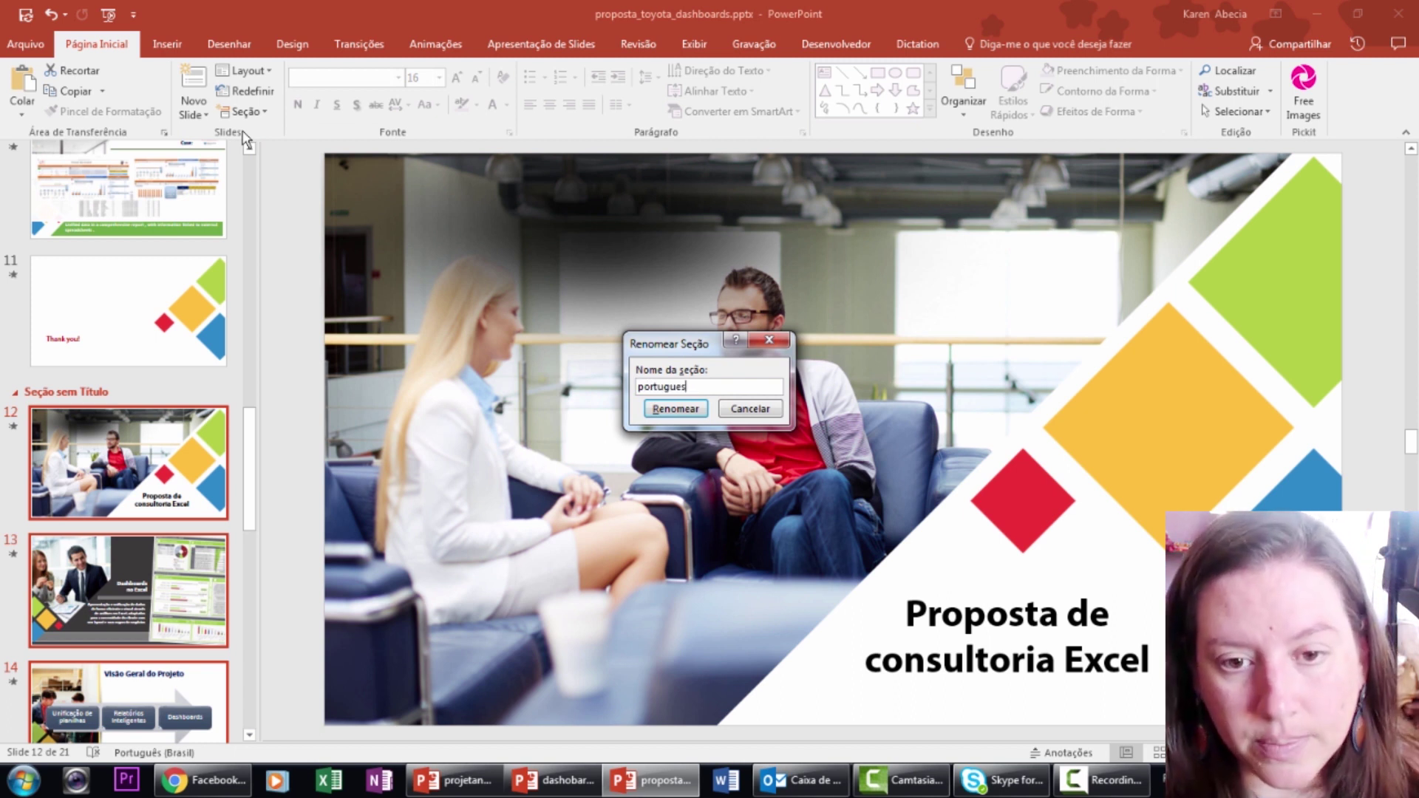
{"action": "left_click", "coordinate": [686, 406]}
{"action": "left_click", "coordinate": [210, 443]}
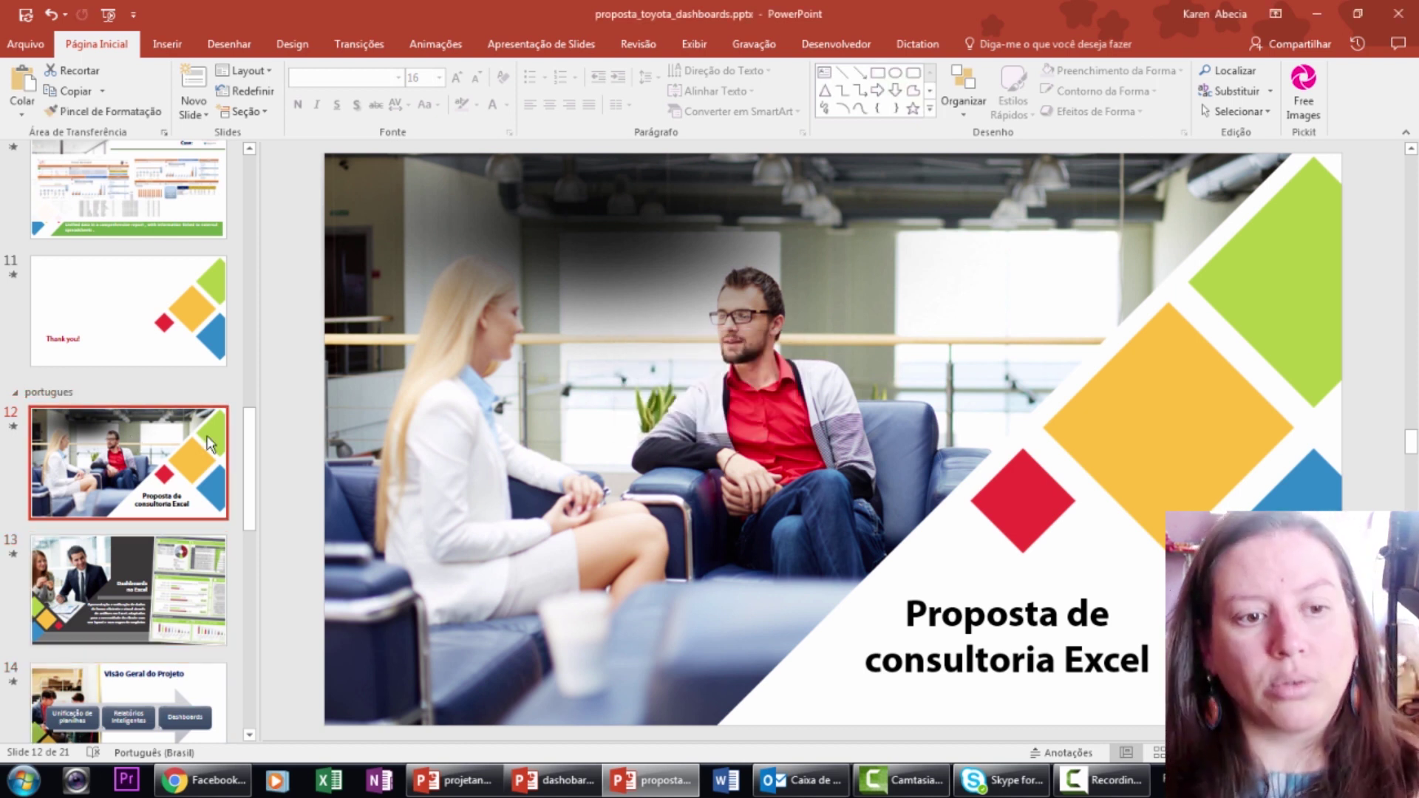
On slide 1, delete the two flag pictures beside the 'portuguese' and 'english' words.
{"action": "left_click_drag", "start_coordinate": [251, 480], "coordinate": [149, 220]}
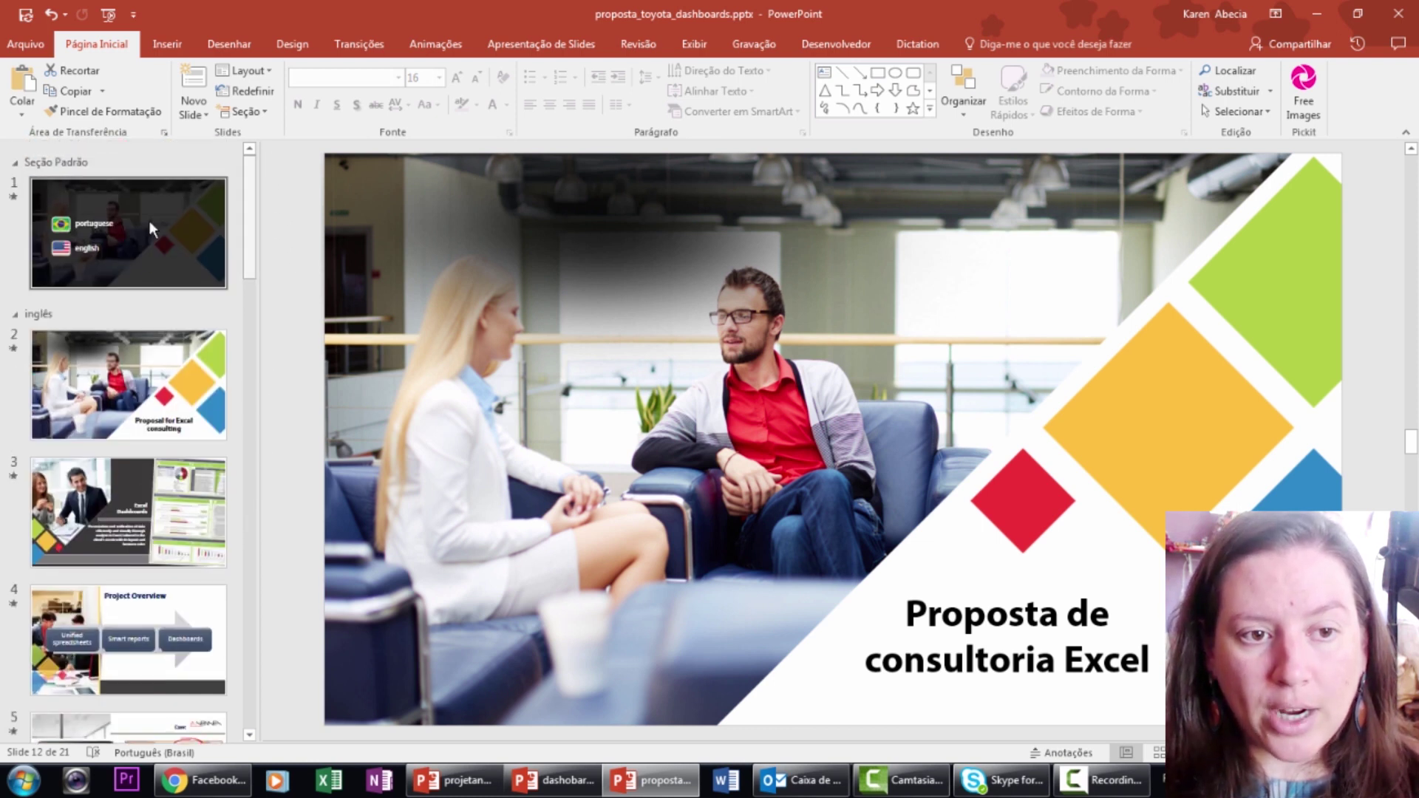
{"action": "left_click", "coordinate": [148, 220]}
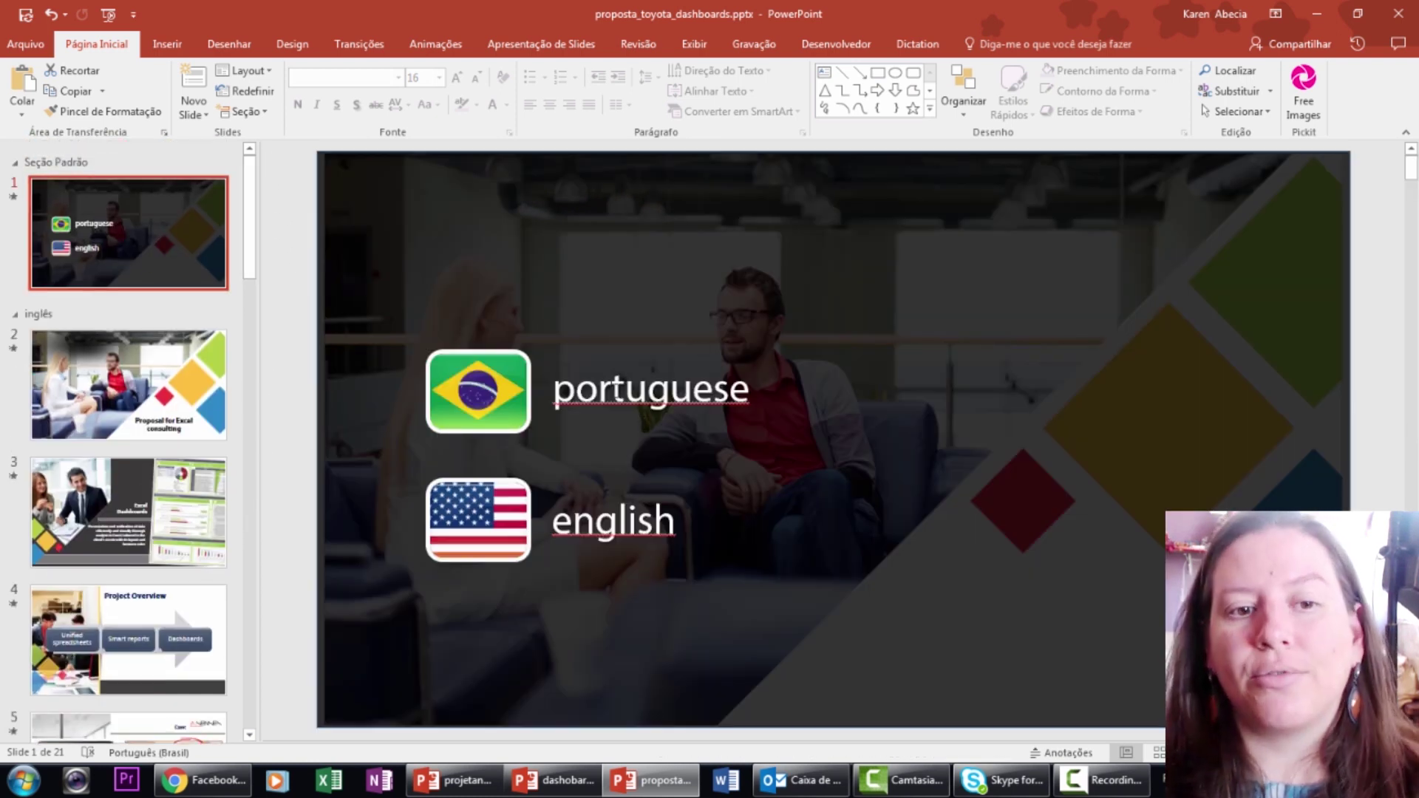
{"action": "scroll", "coordinate": [322, 246], "scroll_direction": "down", "scroll_amount": 3}
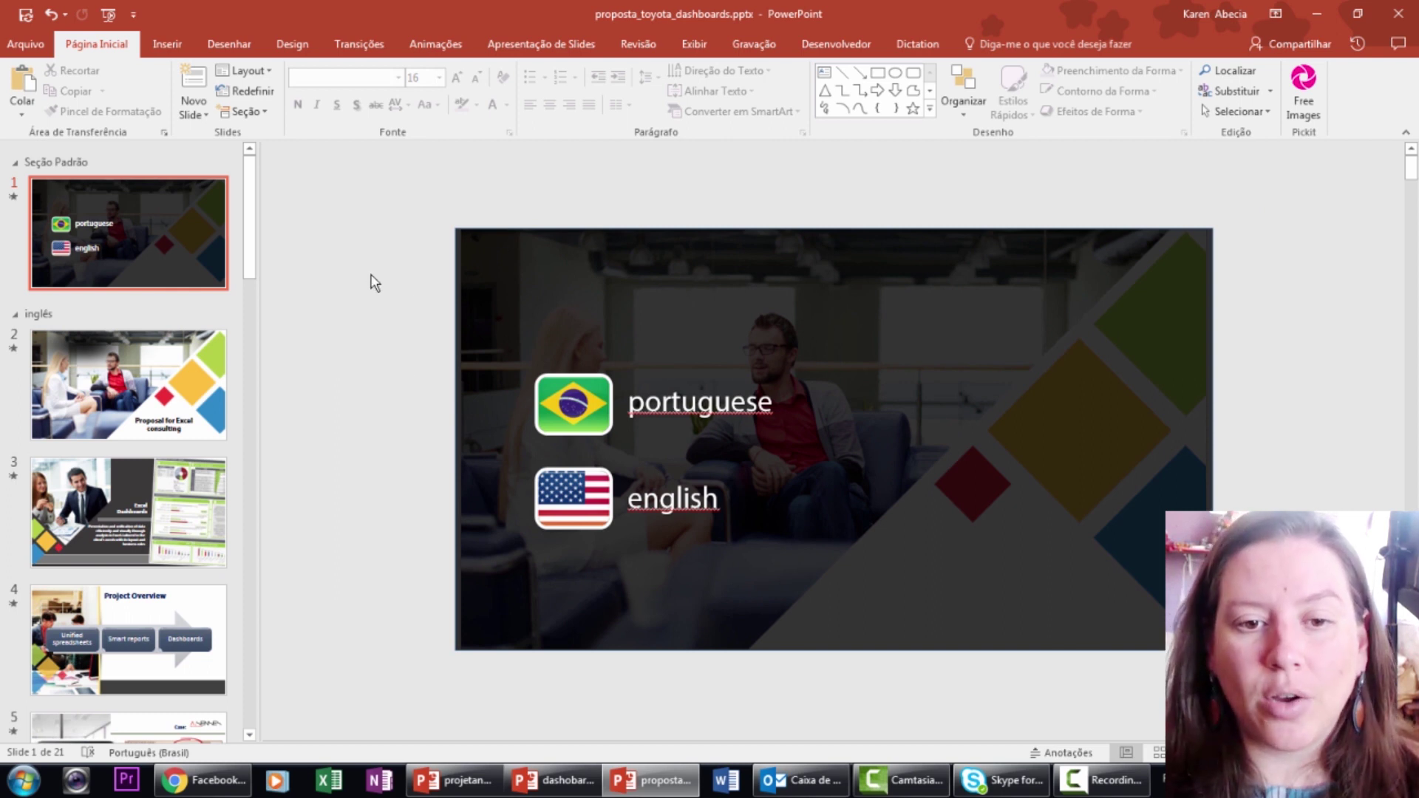
{"action": "left_click_drag", "start_coordinate": [622, 443], "coordinate": [675, 582]}
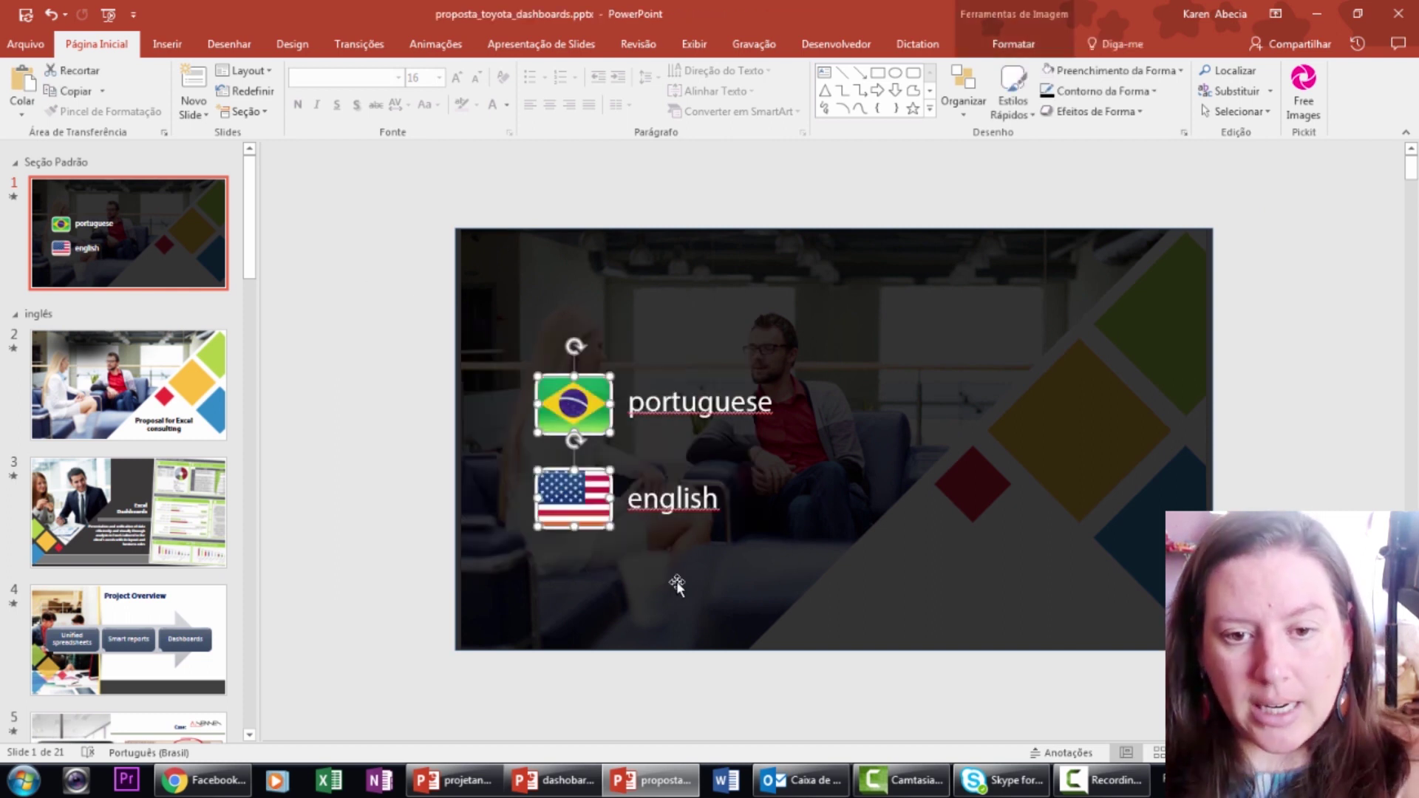
{"action": "key", "text": "Delete"}
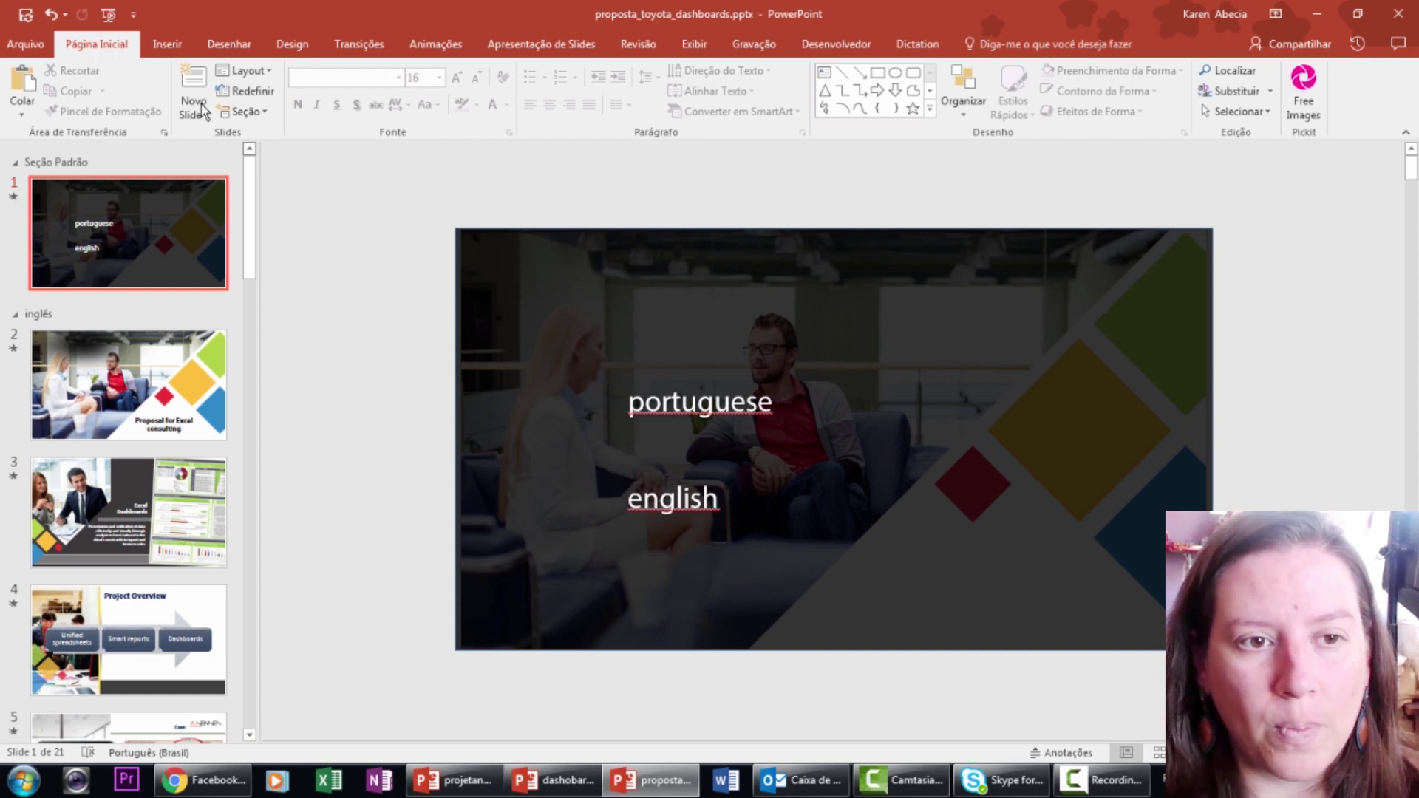
{"action": "left_click", "coordinate": [174, 46]}
Insert section zooms for Seção 2: inglês and Seção 3: portugues on slide 1.
{"action": "left_click", "coordinate": [636, 114]}
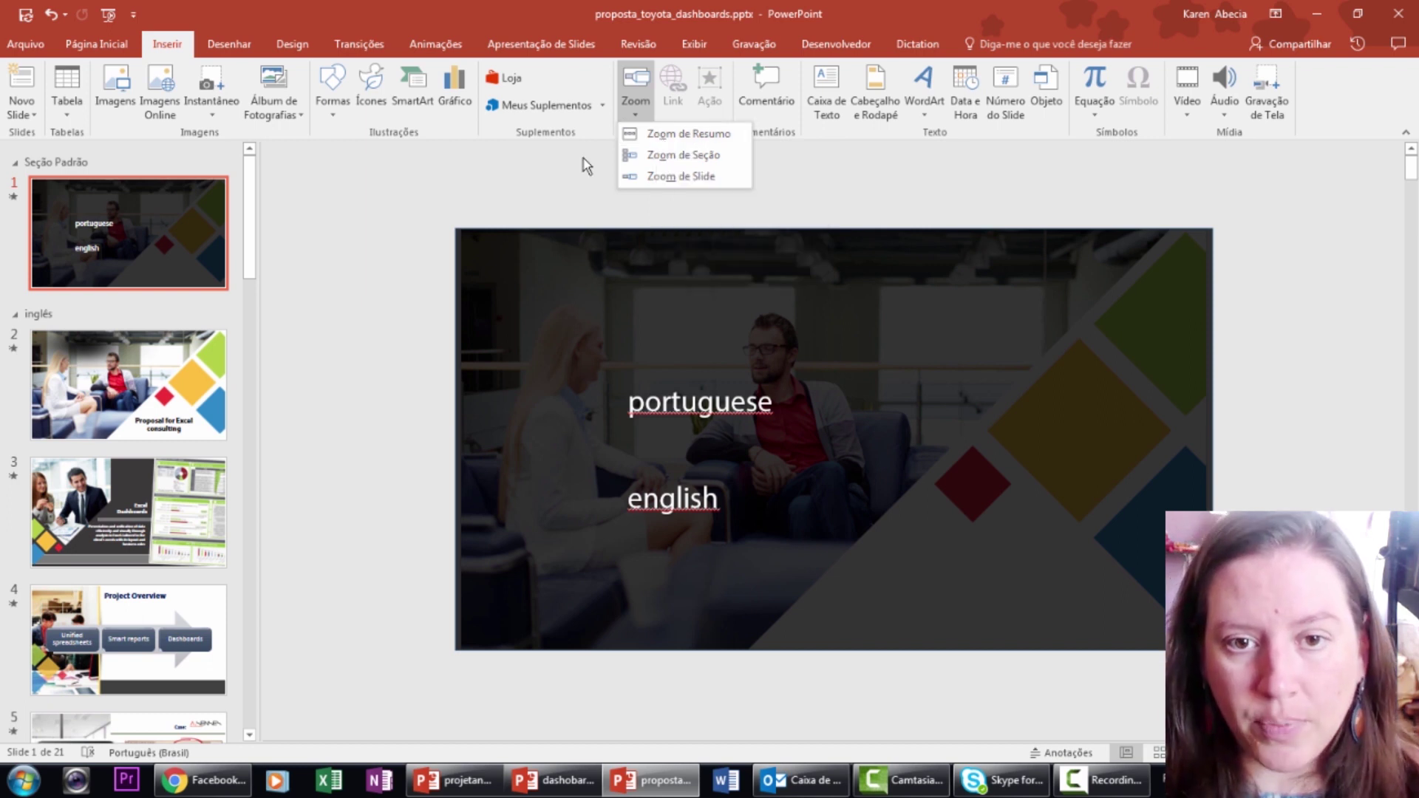
{"action": "left_click", "coordinate": [688, 157]}
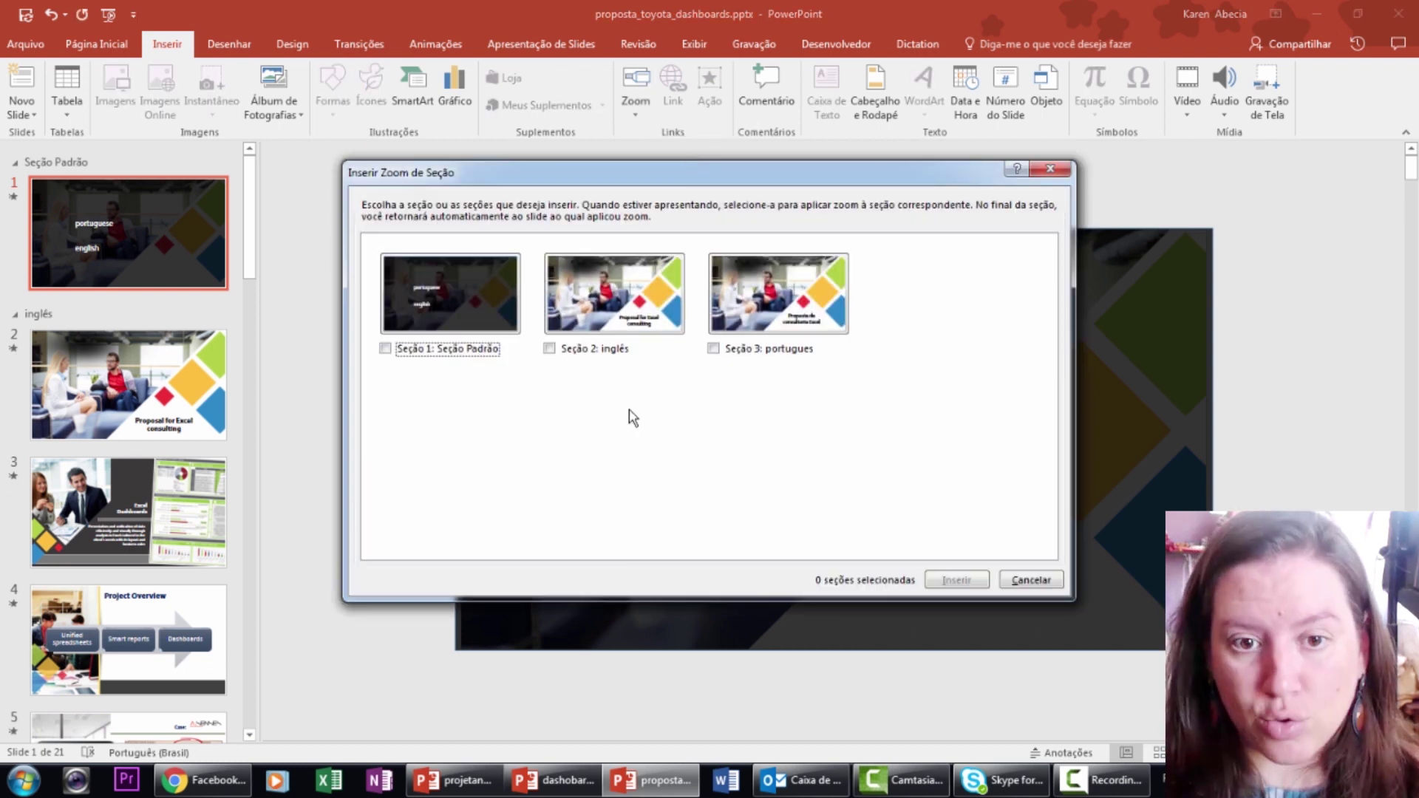
{"action": "left_click", "coordinate": [549, 348]}
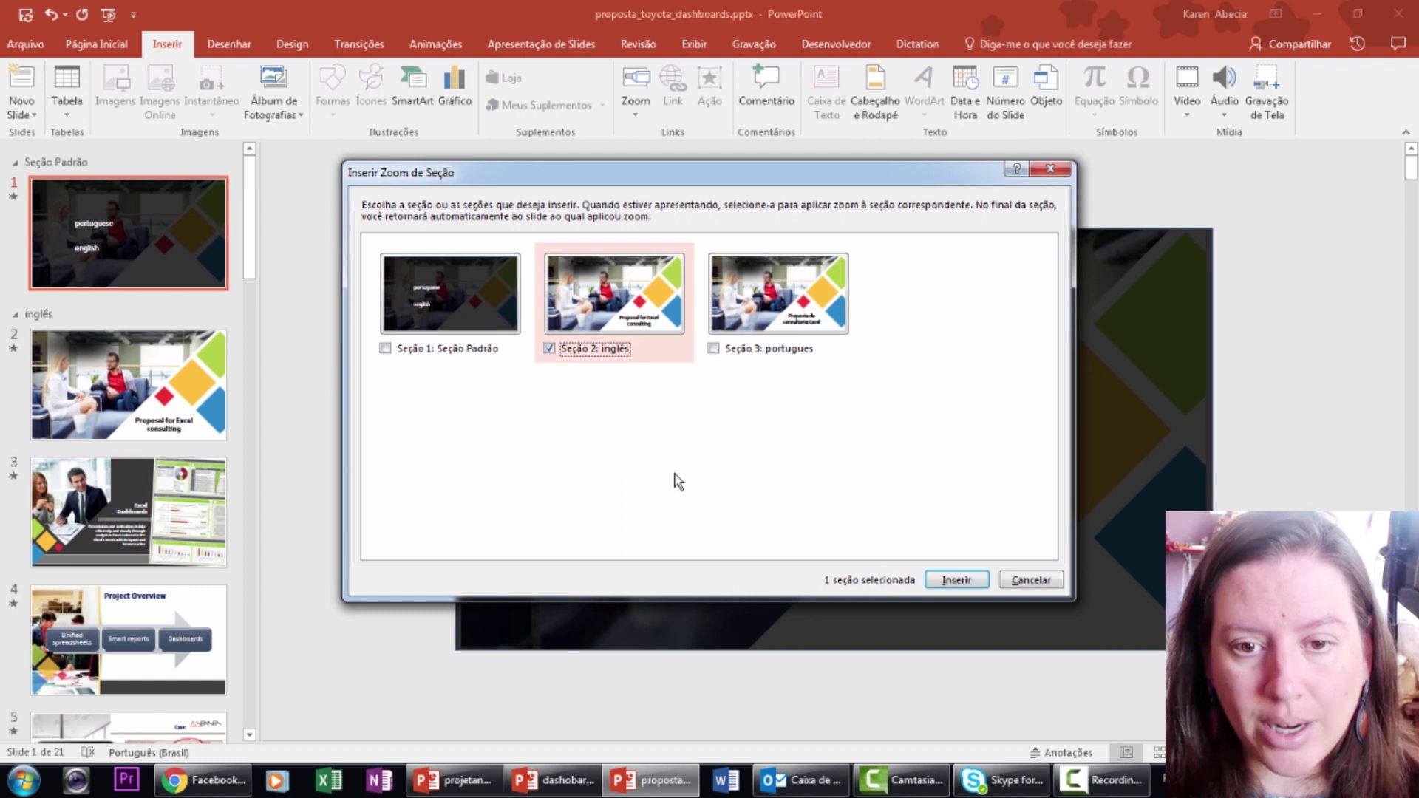
{"action": "left_click", "coordinate": [714, 351]}
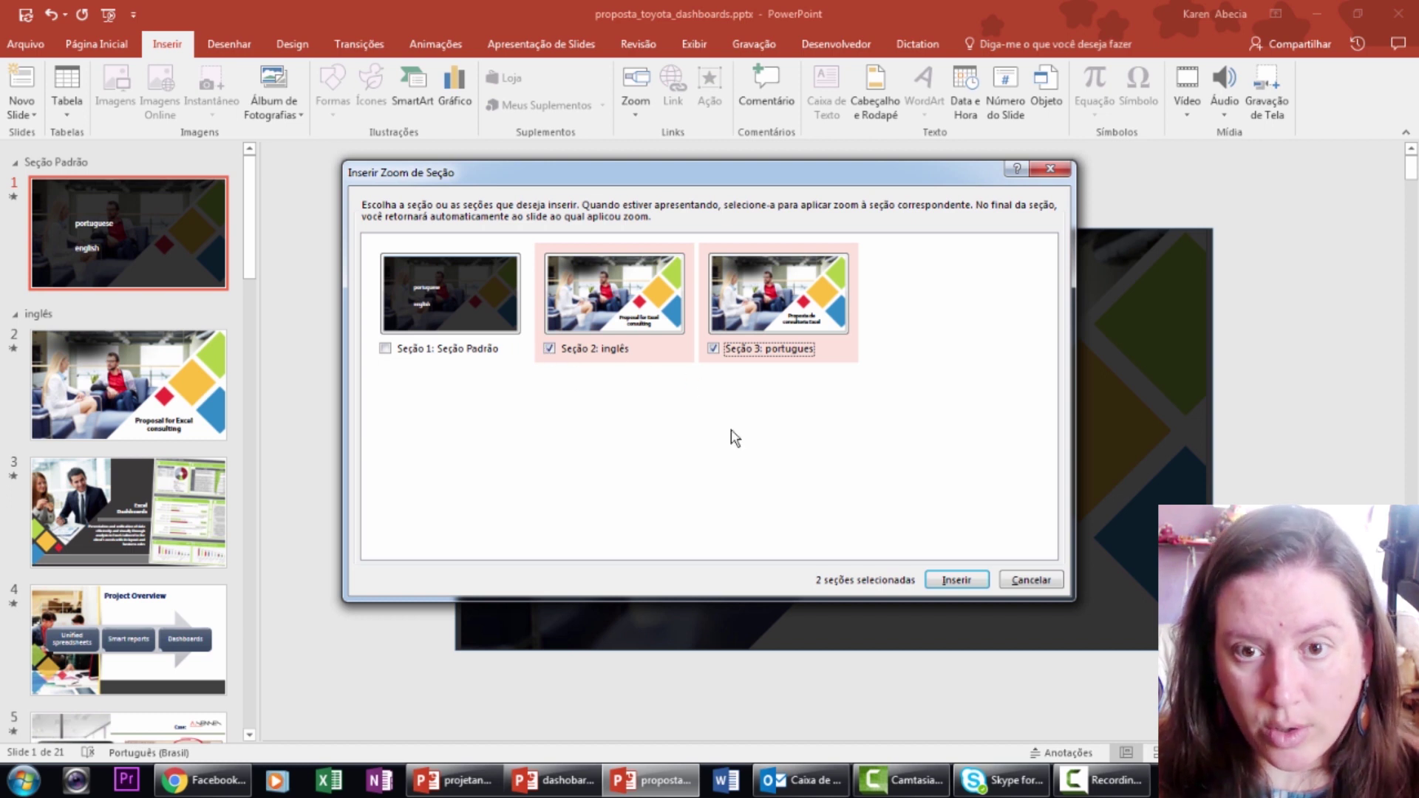
{"action": "left_click", "coordinate": [954, 588]}
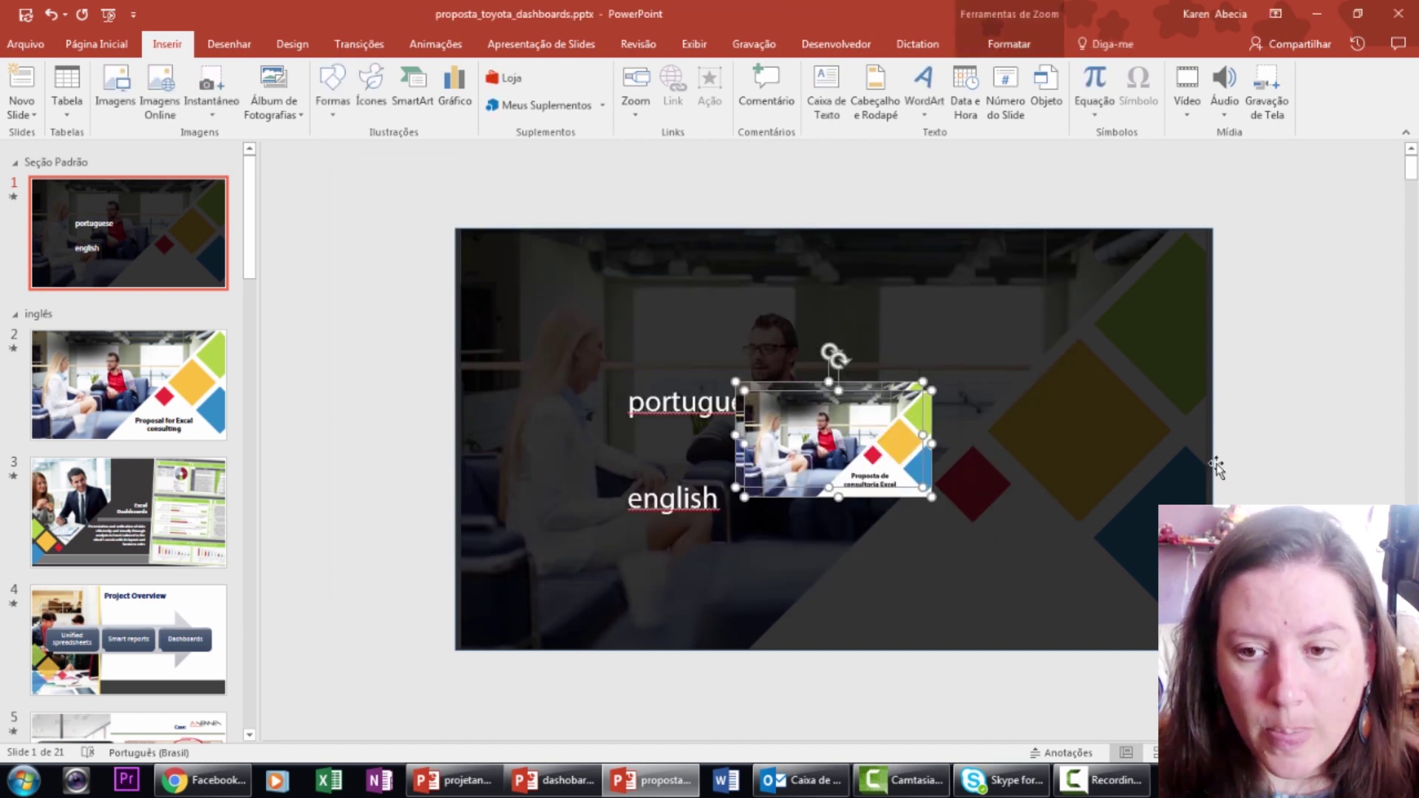
Stack the portugues zoom above the inglês zoom on the right of the title slide.
{"action": "left_click", "coordinate": [1254, 458]}
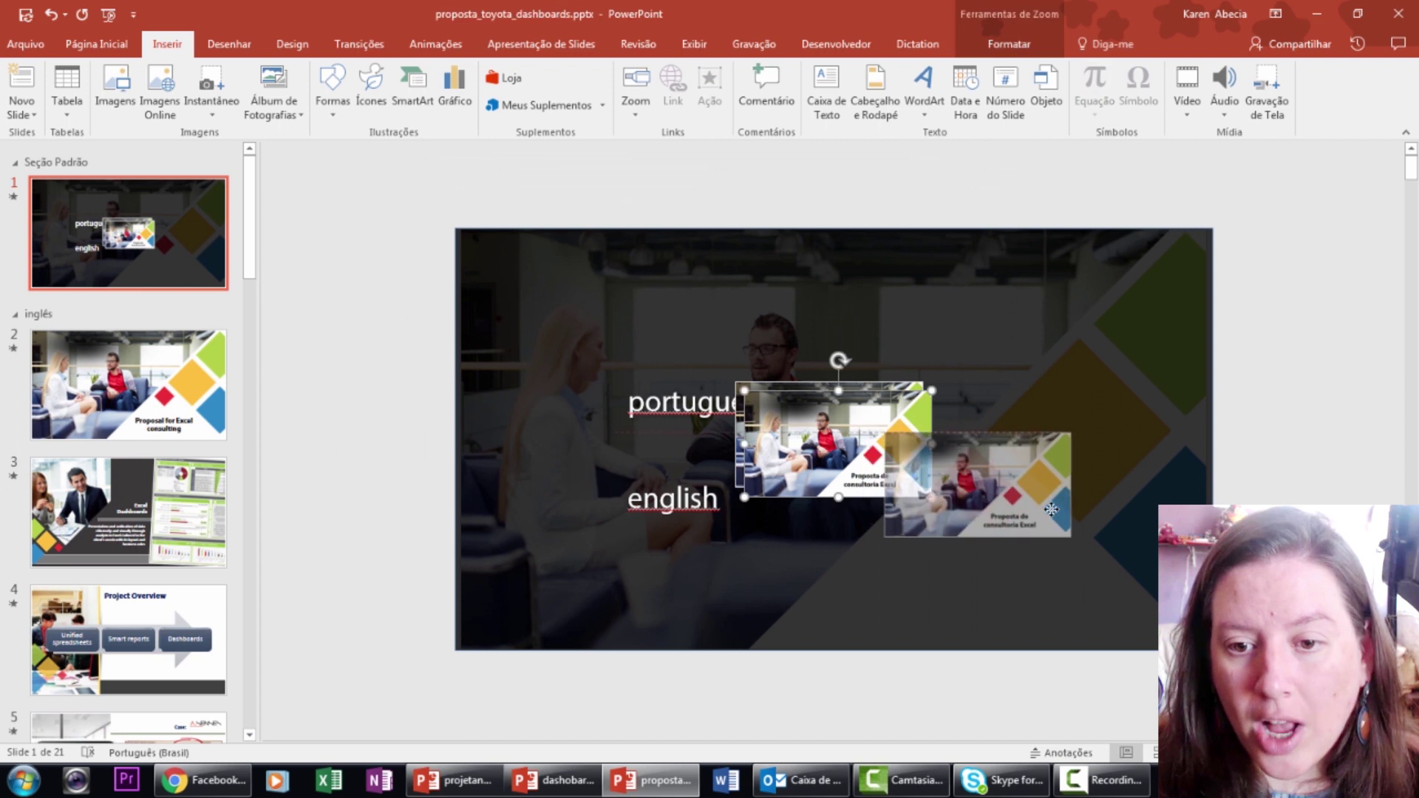
{"action": "left_click_drag", "start_coordinate": [768, 429], "coordinate": [982, 507]}
{"action": "left_click_drag", "start_coordinate": [863, 445], "coordinate": [966, 388]}
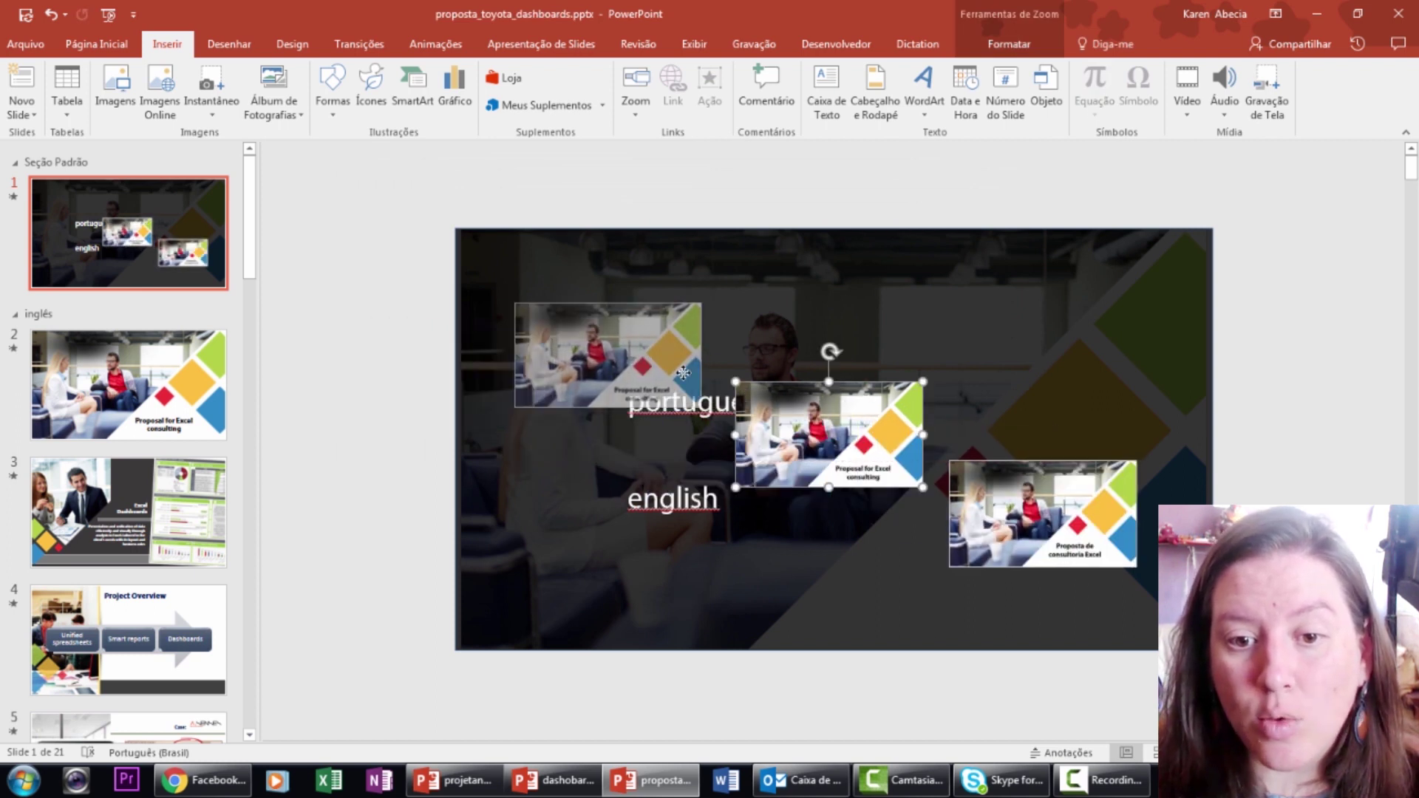
{"action": "left_click_drag", "start_coordinate": [967, 388], "coordinate": [882, 518]}
{"action": "left_click_drag", "start_coordinate": [1050, 517], "coordinate": [945, 391]}
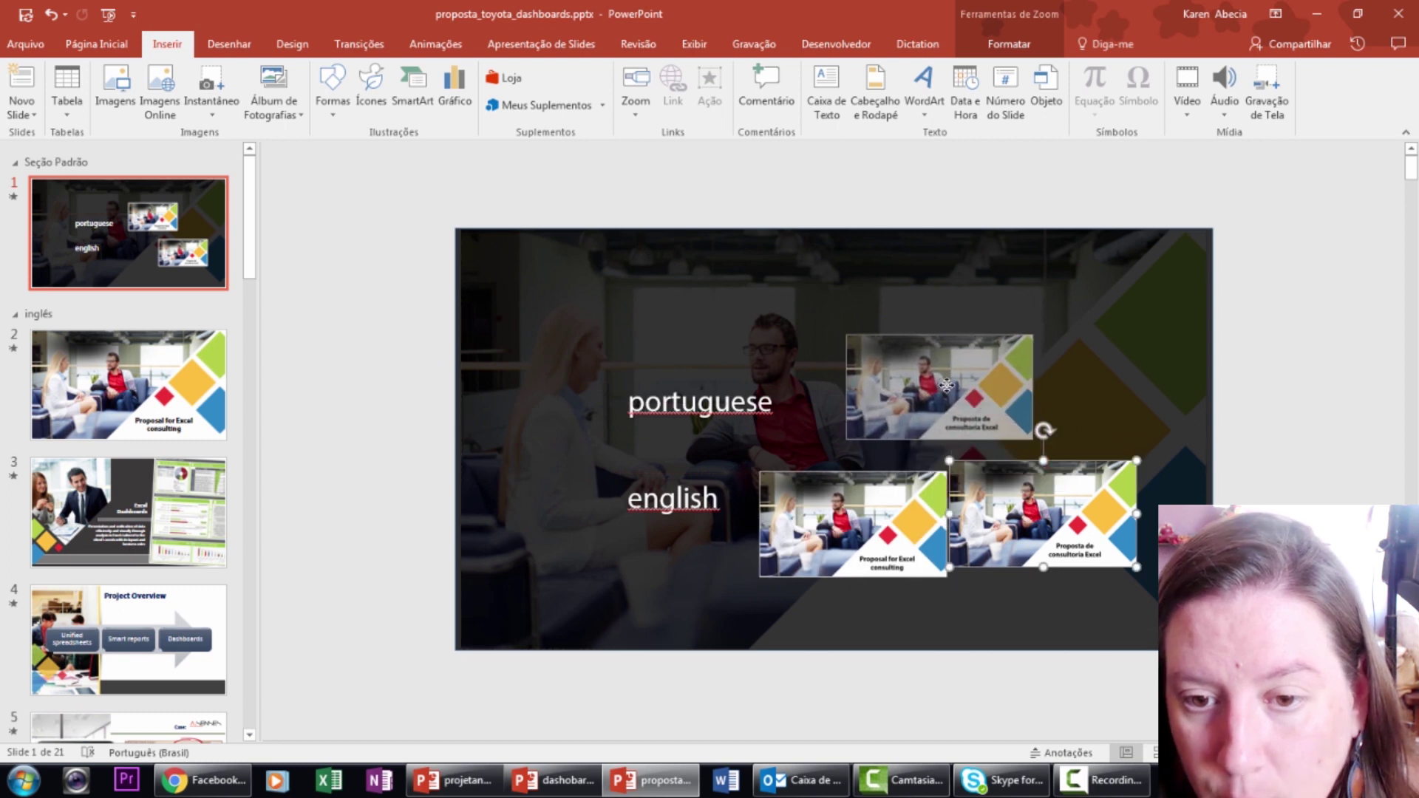
{"action": "left_click_drag", "start_coordinate": [834, 558], "coordinate": [924, 571]}
Line up the 'english' and 'portuguese' labels beside their matching zooms.
{"action": "left_click", "coordinate": [673, 499]}
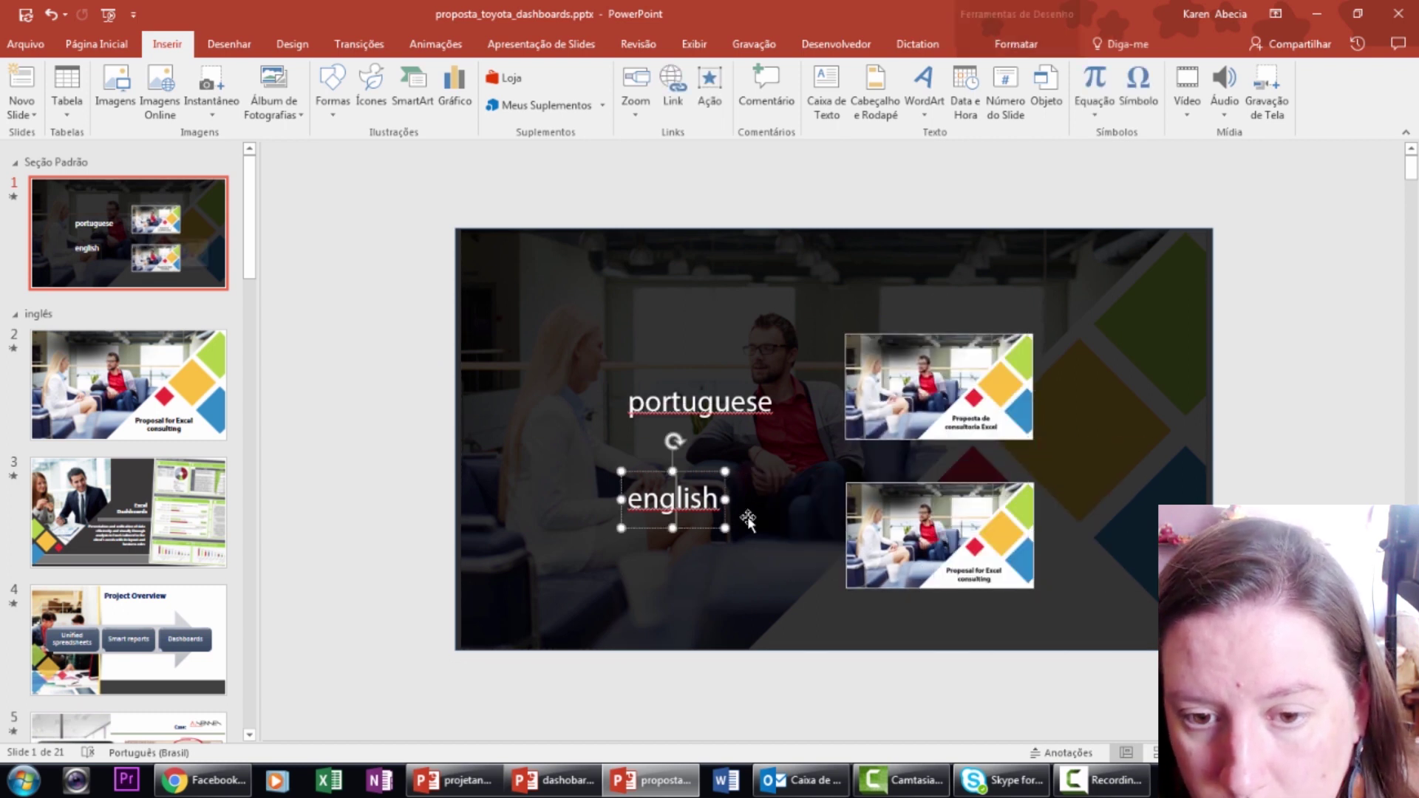
{"action": "left_click_drag", "start_coordinate": [763, 524], "coordinate": [817, 538]}
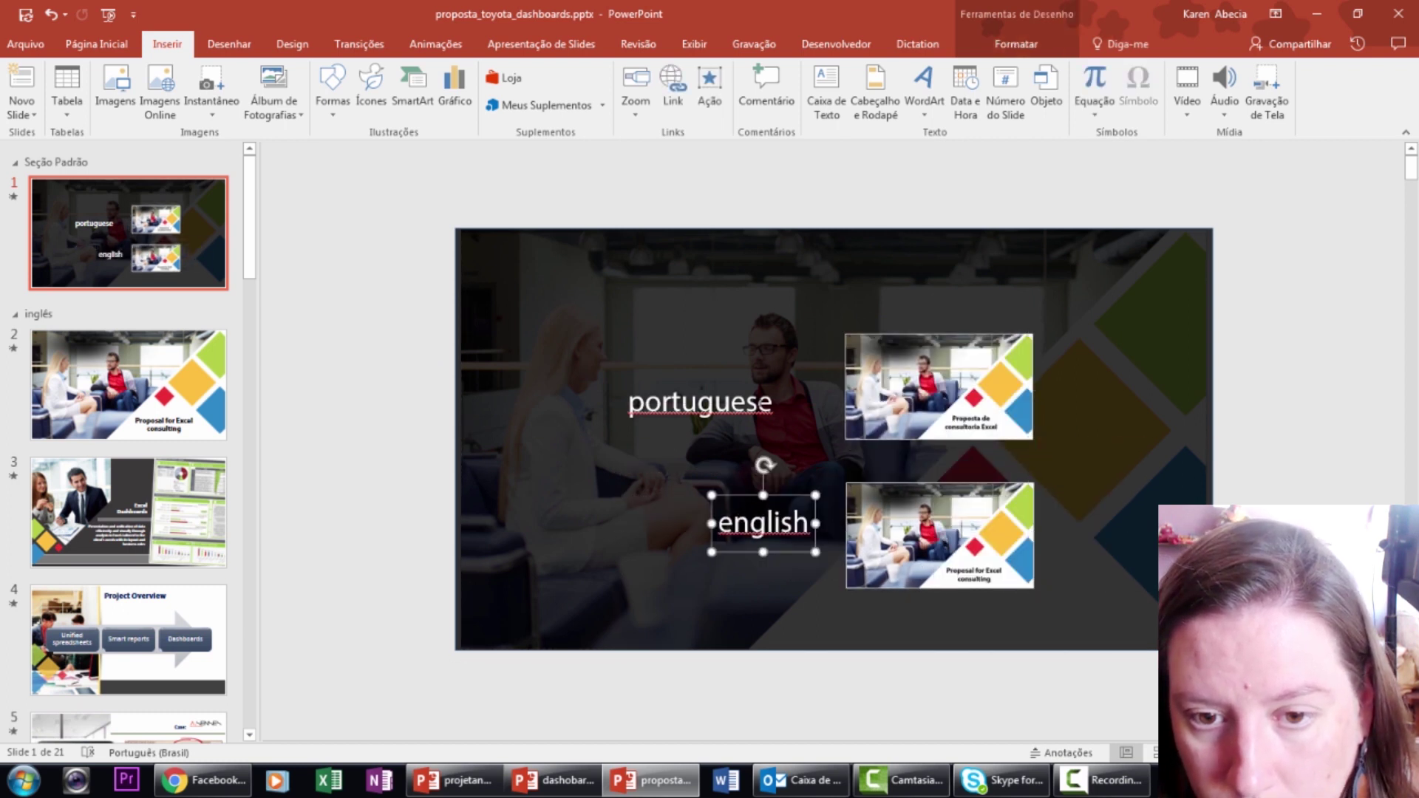
{"action": "left_click", "coordinate": [762, 432]}
{"action": "left_click_drag", "start_coordinate": [762, 433], "coordinate": [798, 433]}
{"action": "left_click_drag", "start_coordinate": [949, 433], "coordinate": [949, 442]}
{"action": "left_click", "coordinate": [1230, 481]}
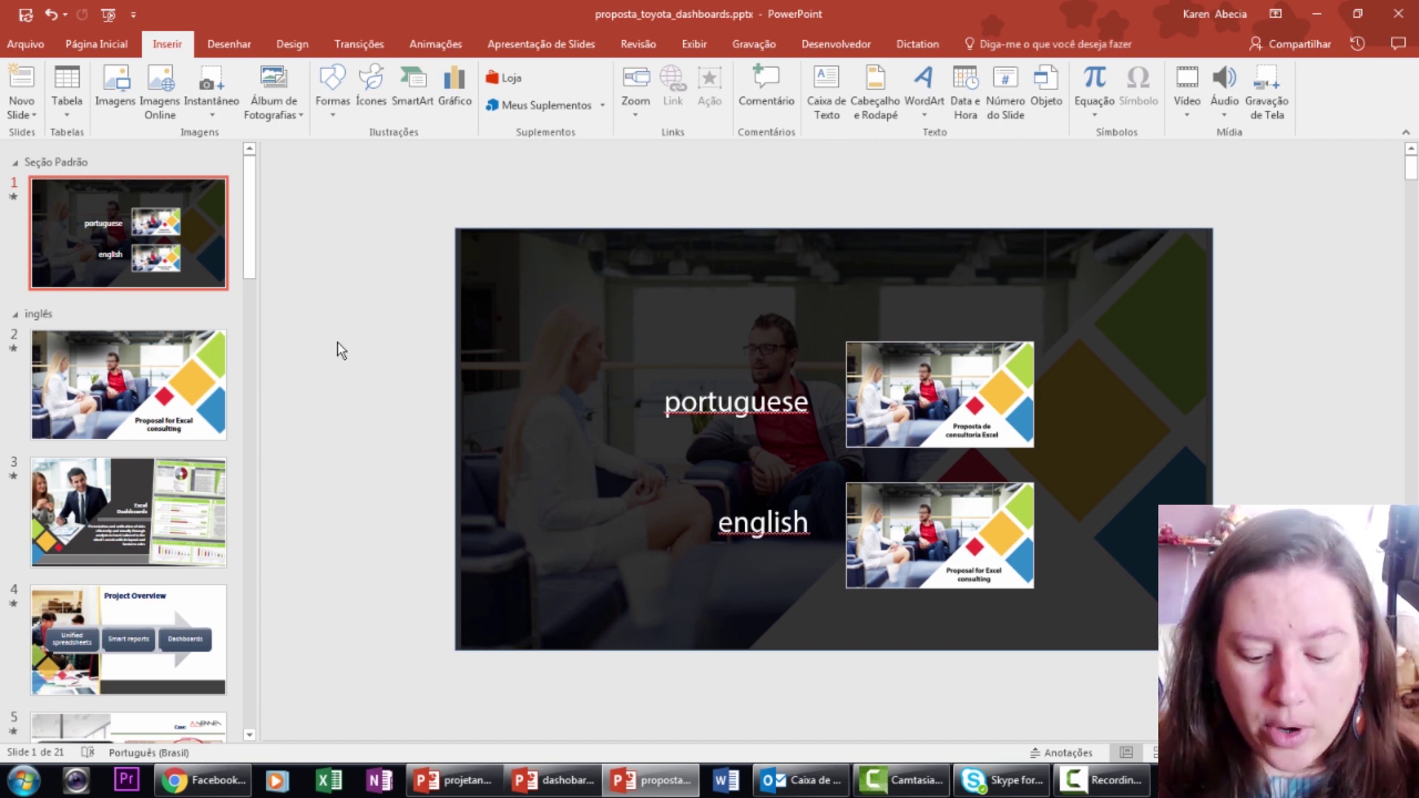
Run the slideshow, testing the Portuguese and English zooms through to the Obrigado! slide.
{"action": "key", "text": "F5"}
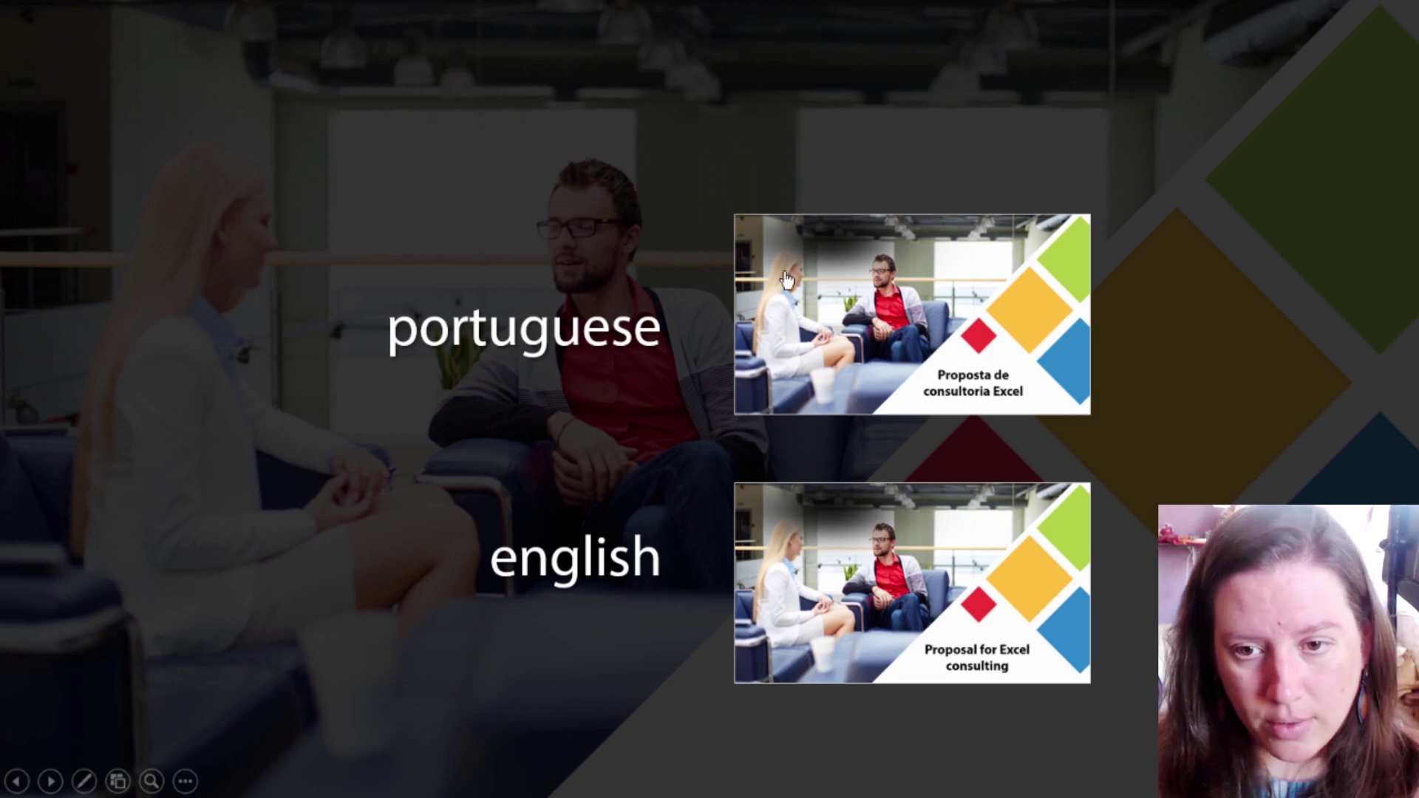
{"action": "left_click", "coordinate": [825, 276]}
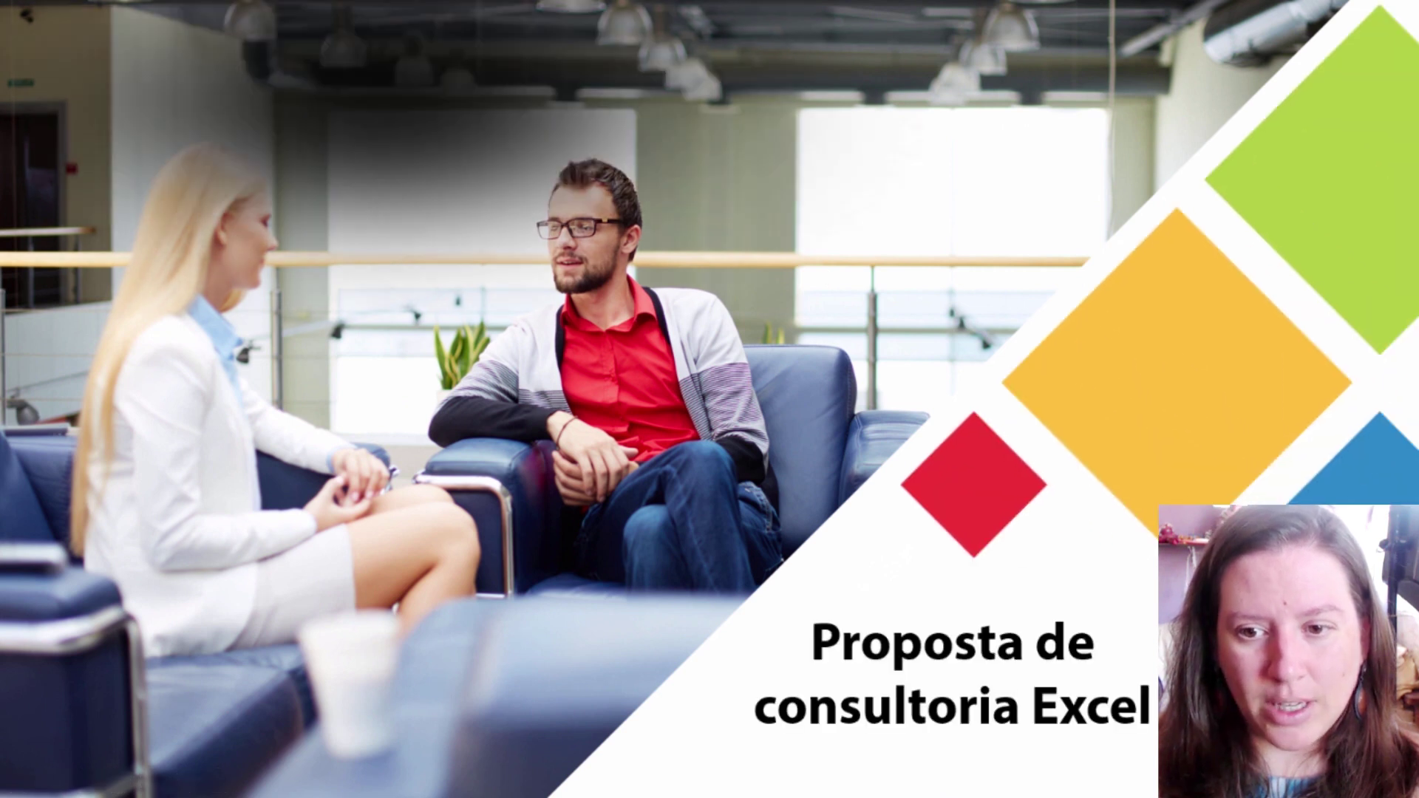
{"action": "key", "text": "Right"}
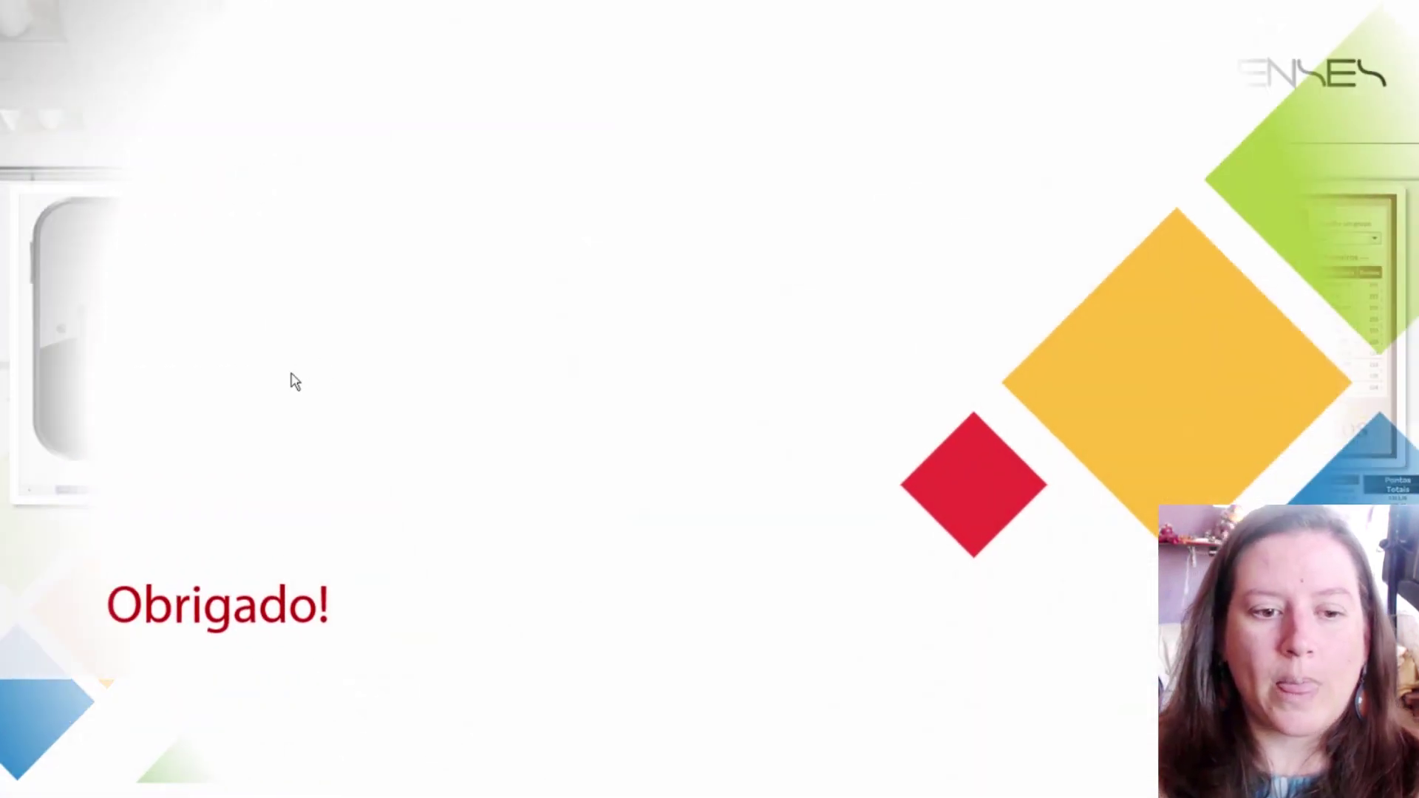
{"action": "left_click", "coordinate": [742, 333]}
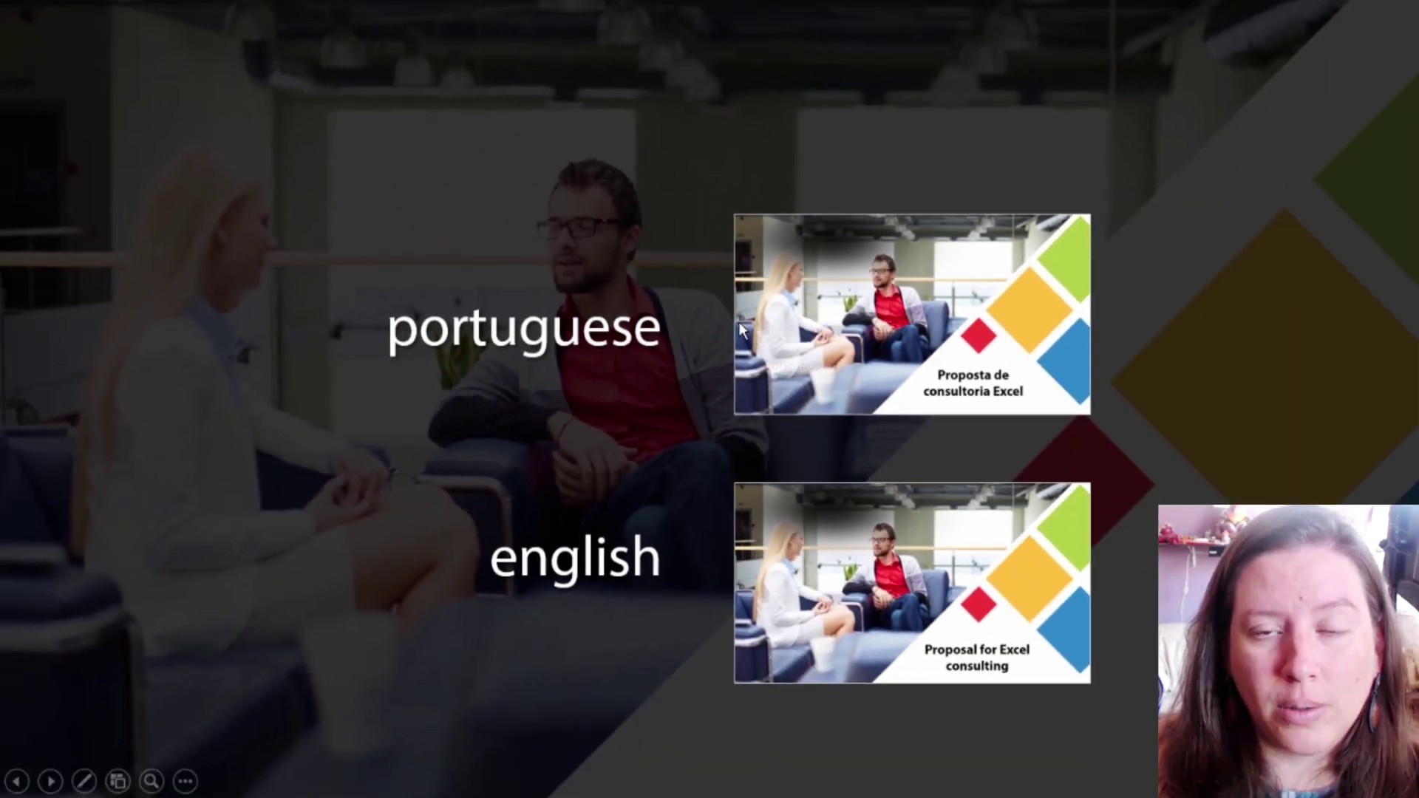
{"action": "left_click", "coordinate": [790, 537]}
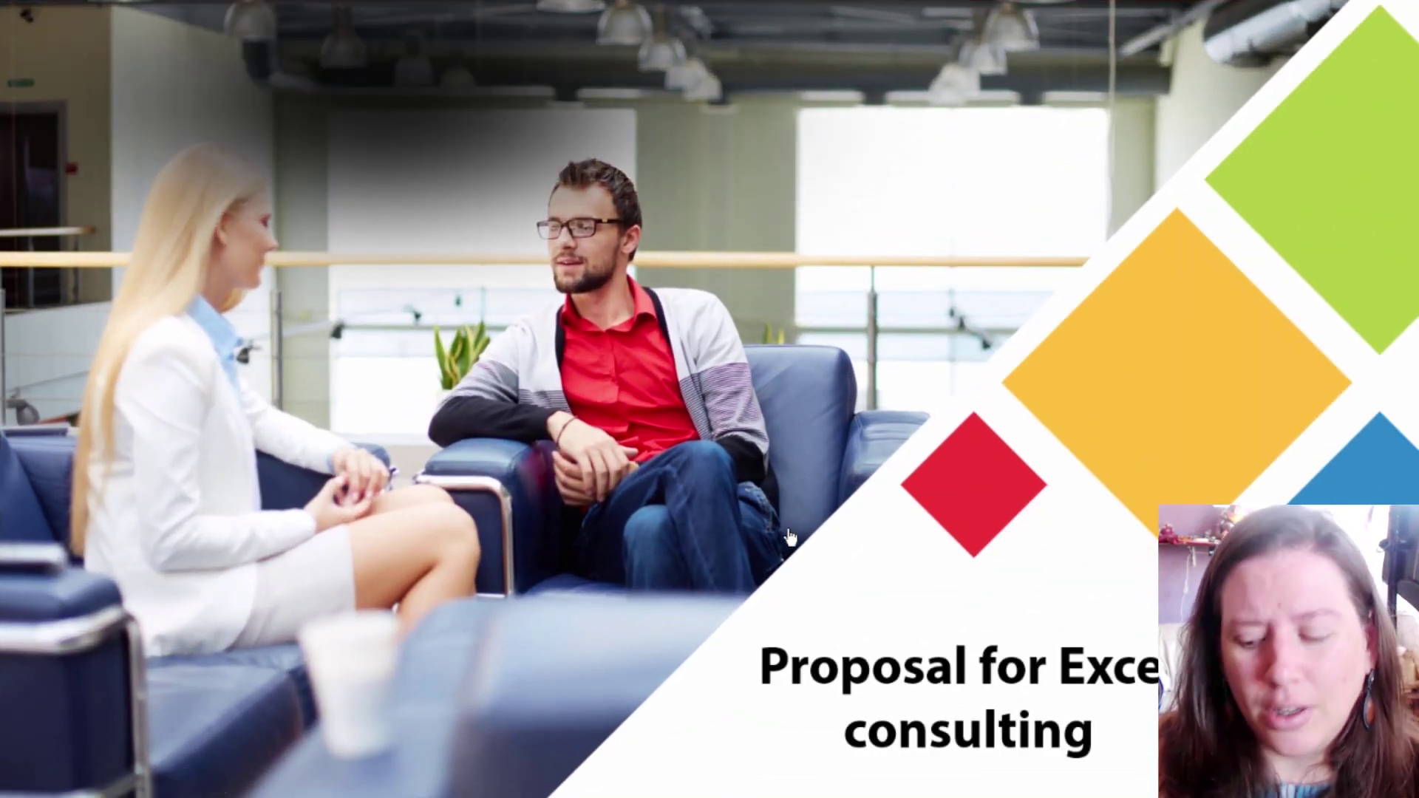
{"action": "left_click", "coordinate": [789, 537]}
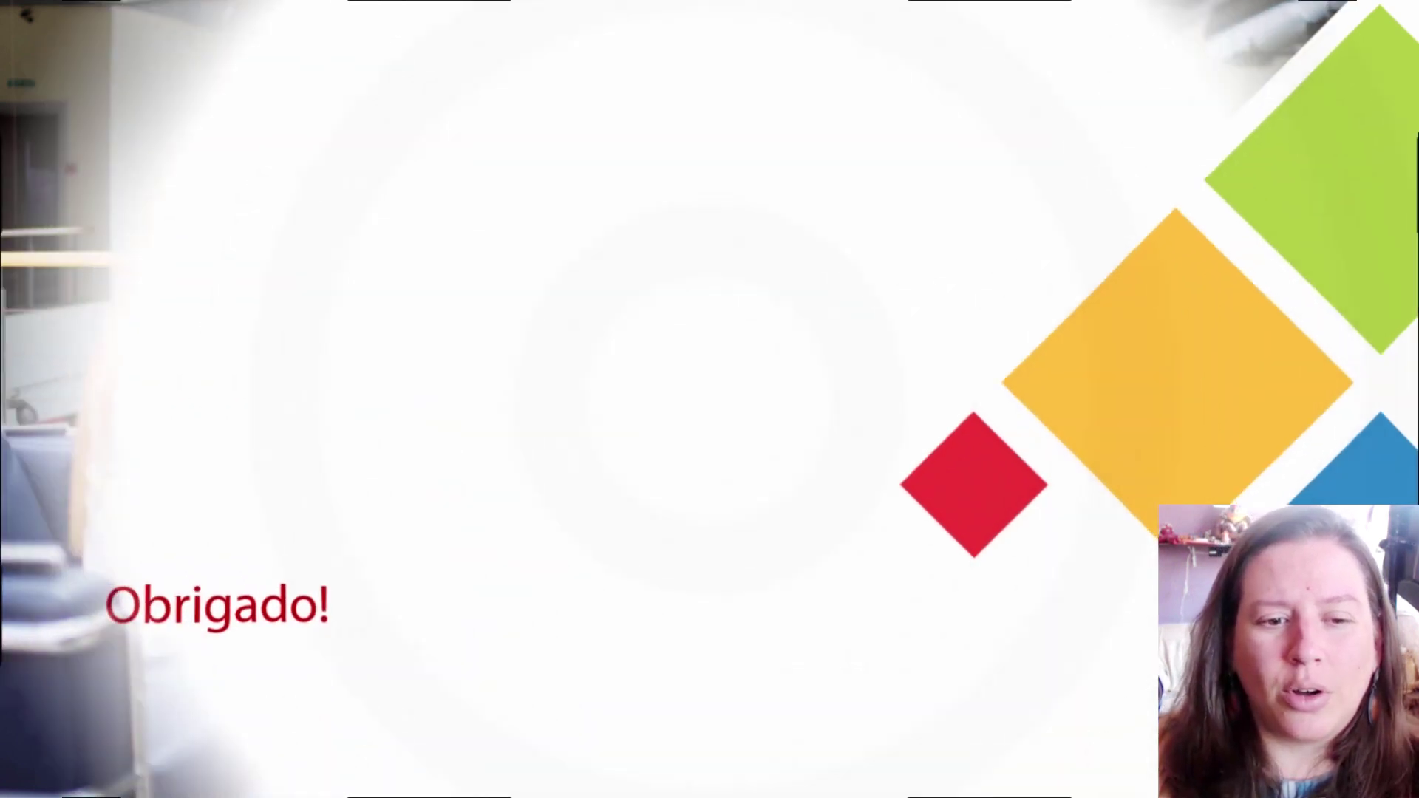
{"action": "left_click", "coordinate": [569, 363]}
{"action": "left_click", "coordinate": [612, 388]}
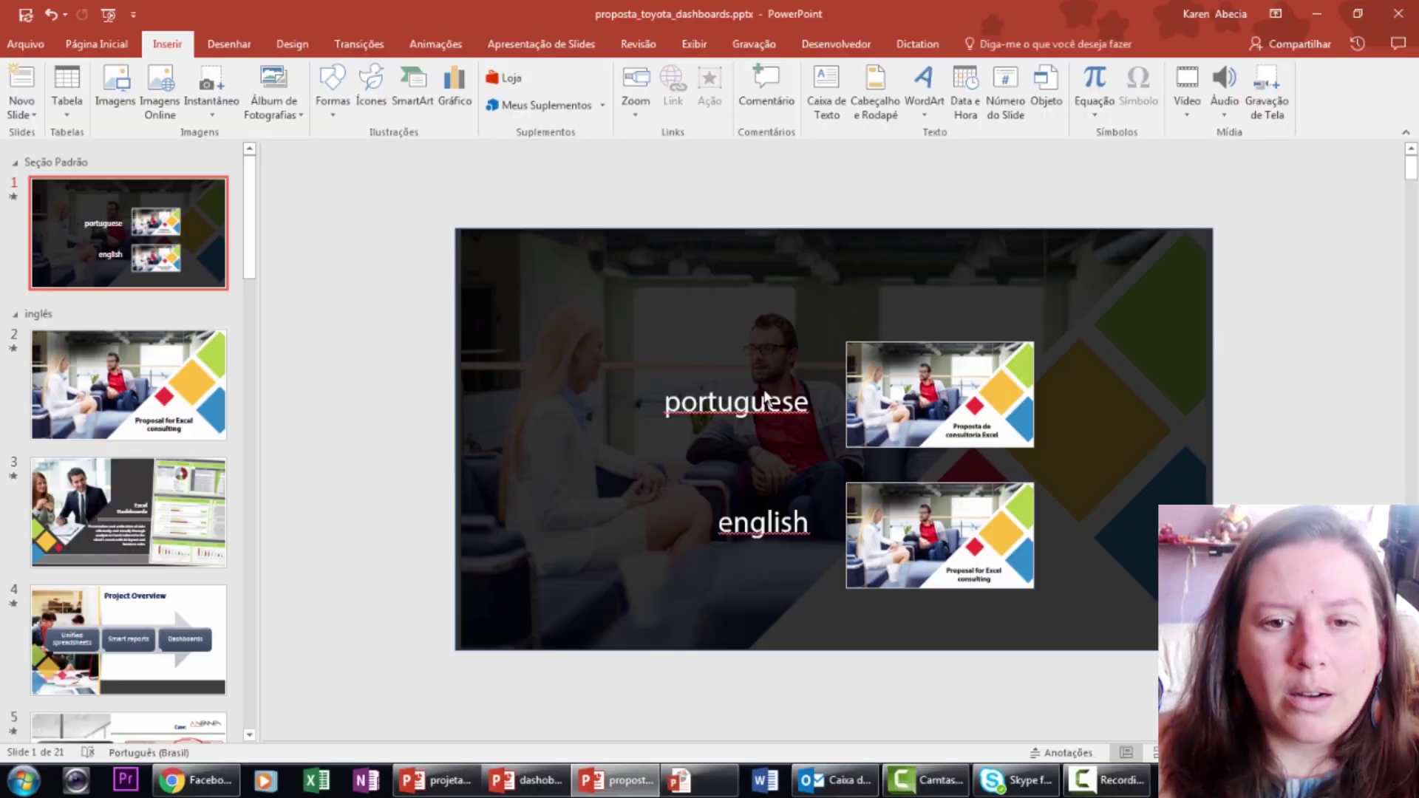
Rerun the slideshow, open the Portuguese section from its zoom, then end the show.
{"action": "key", "text": "F5"}
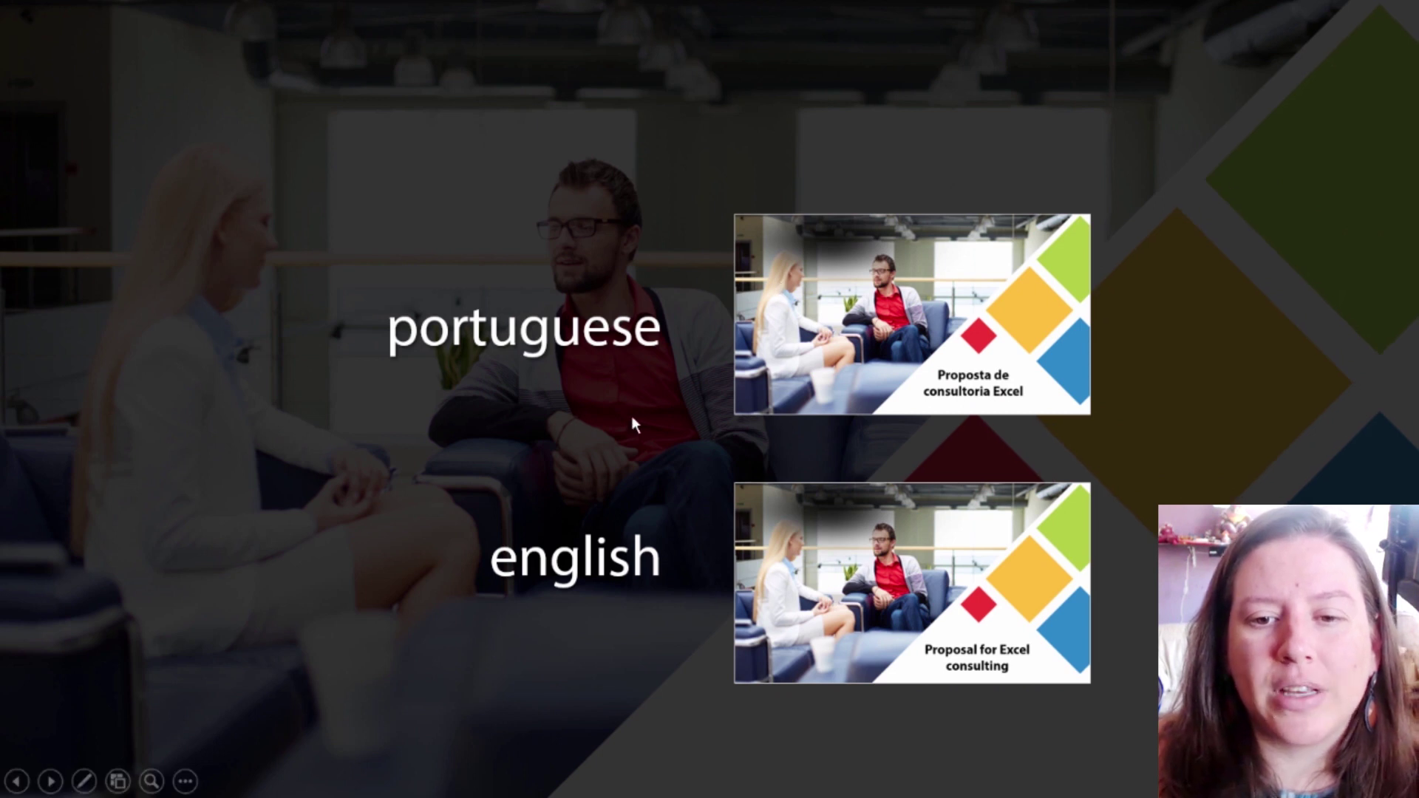
{"action": "left_click", "coordinate": [777, 325]}
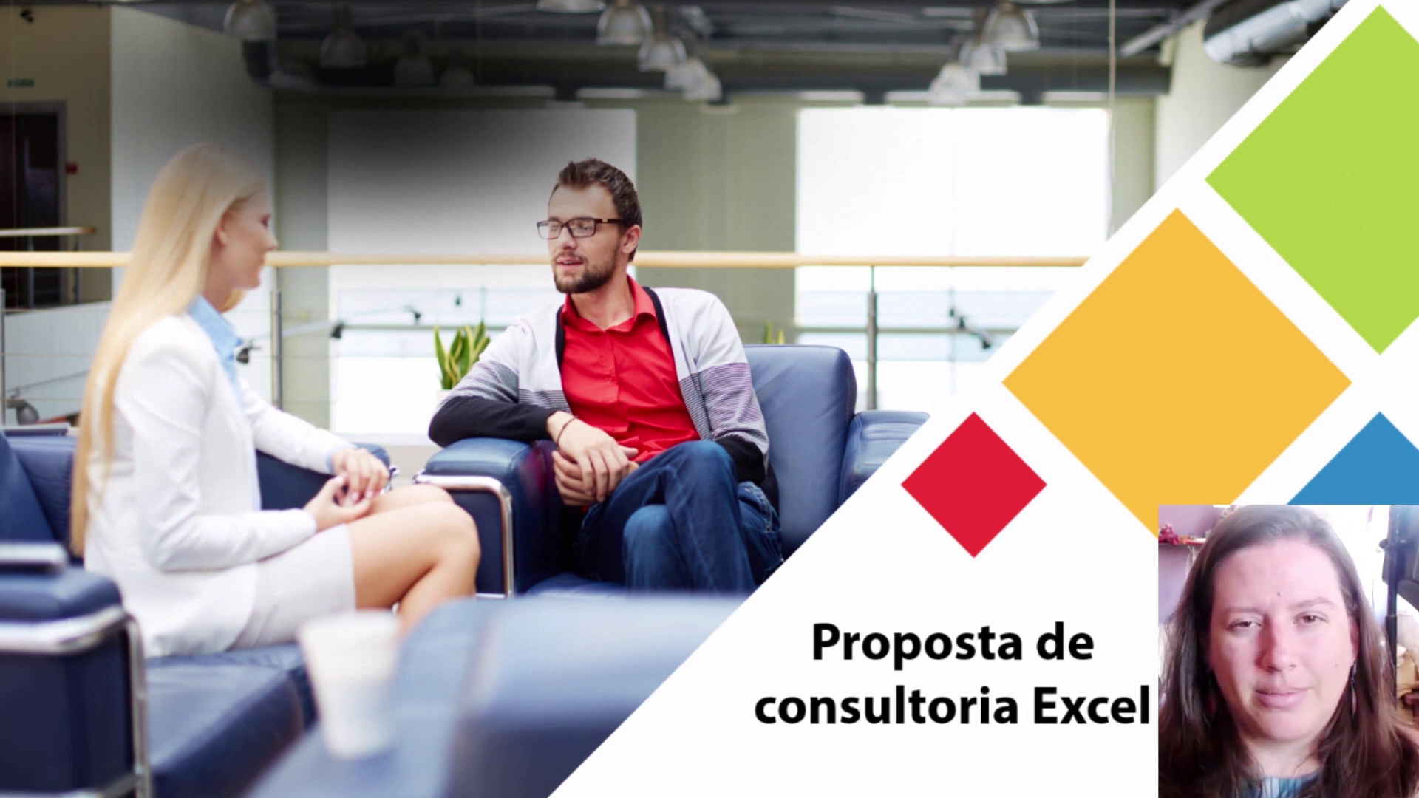
{"action": "key", "text": "Escape"}
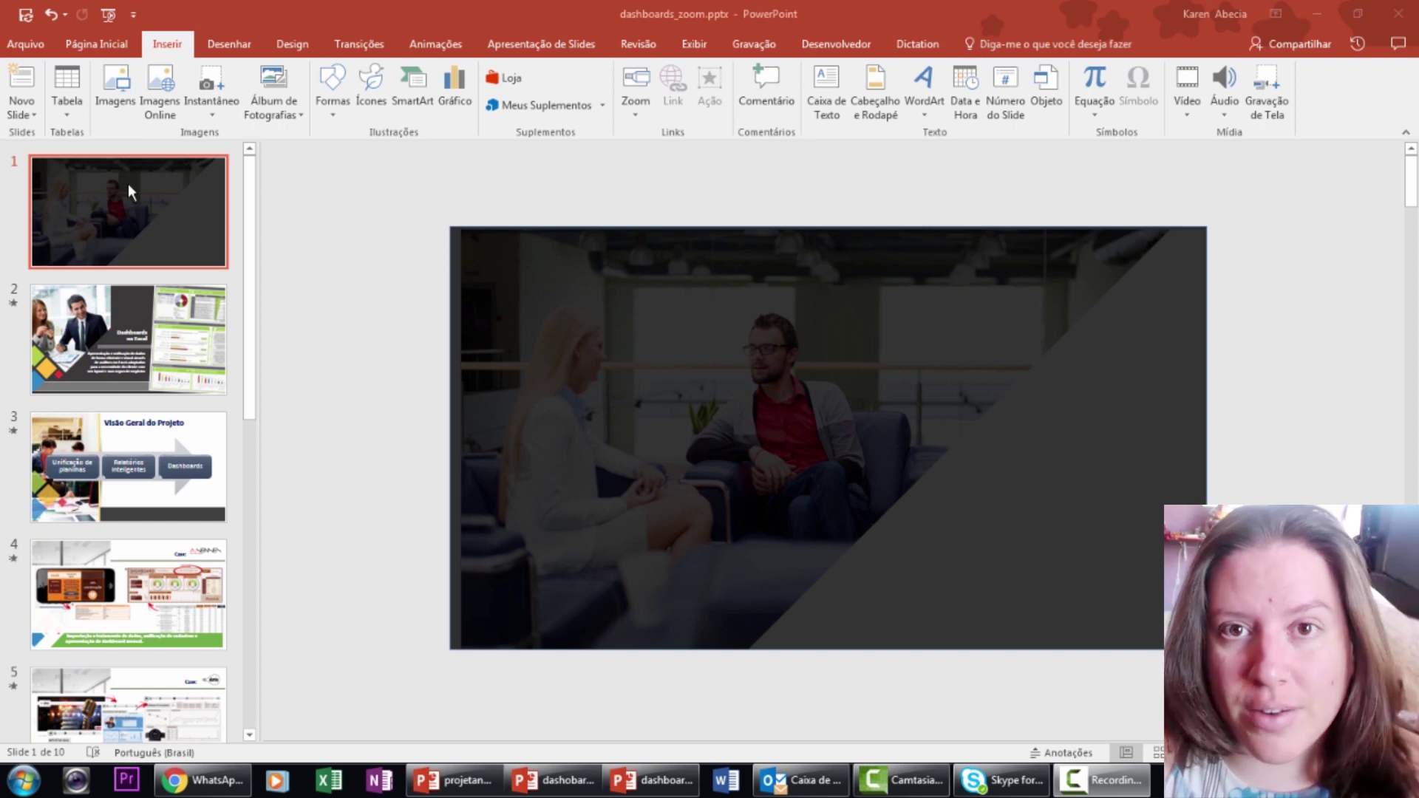
Insert slide zooms for slides 2, 3, 4 and 5 on the cover slide.
{"action": "left_click", "coordinate": [636, 107]}
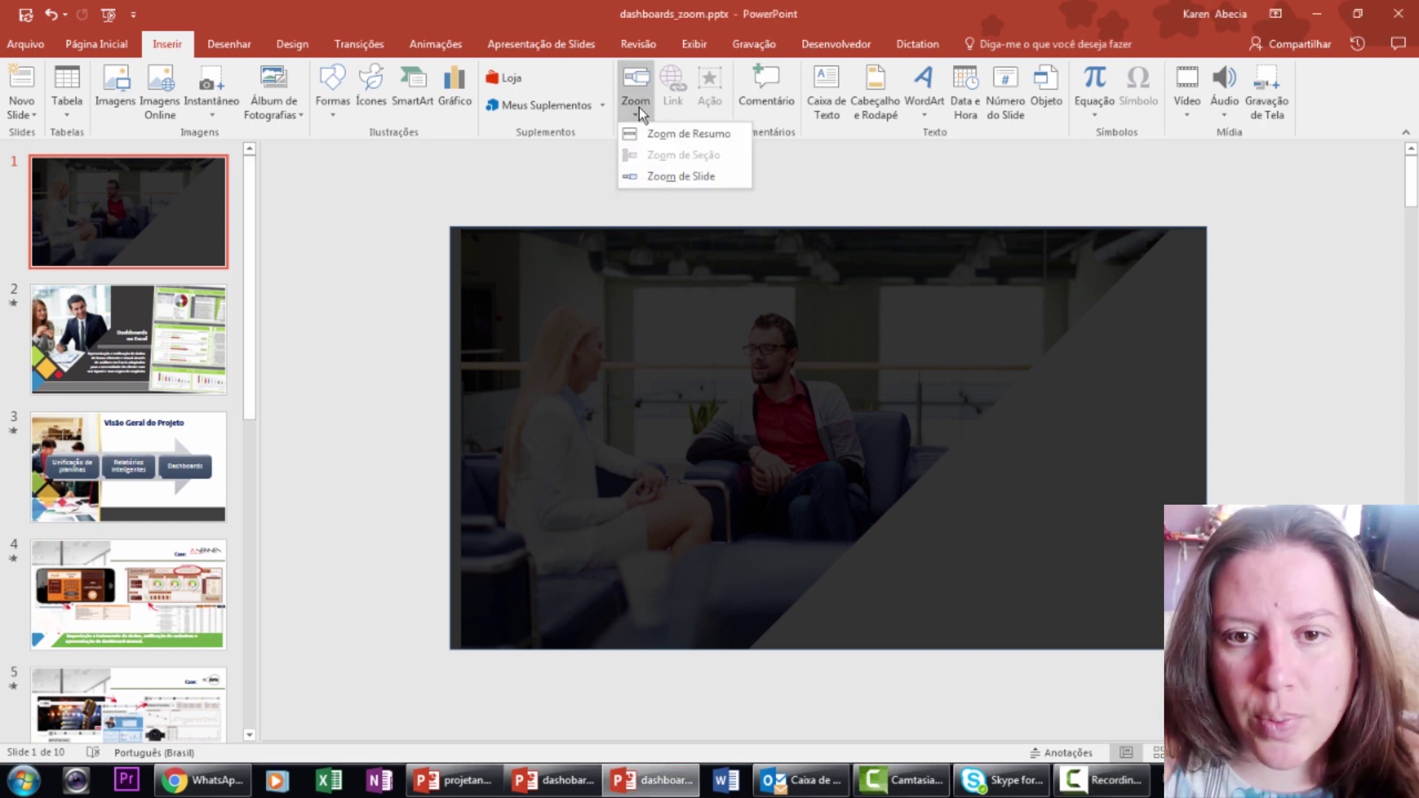
{"action": "left_click", "coordinate": [662, 175]}
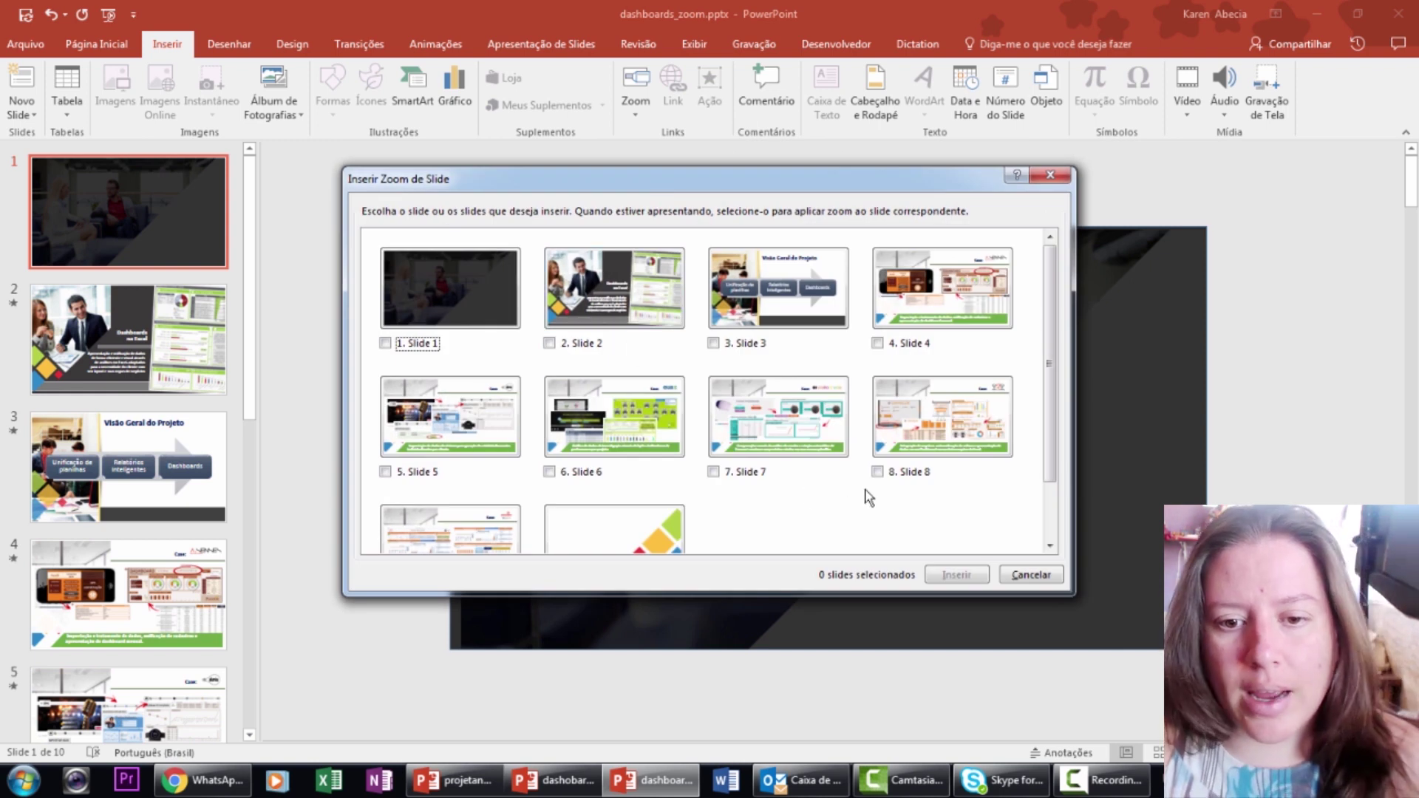
{"action": "left_click", "coordinate": [549, 343]}
{"action": "left_click", "coordinate": [727, 344]}
{"action": "left_click", "coordinate": [914, 295]}
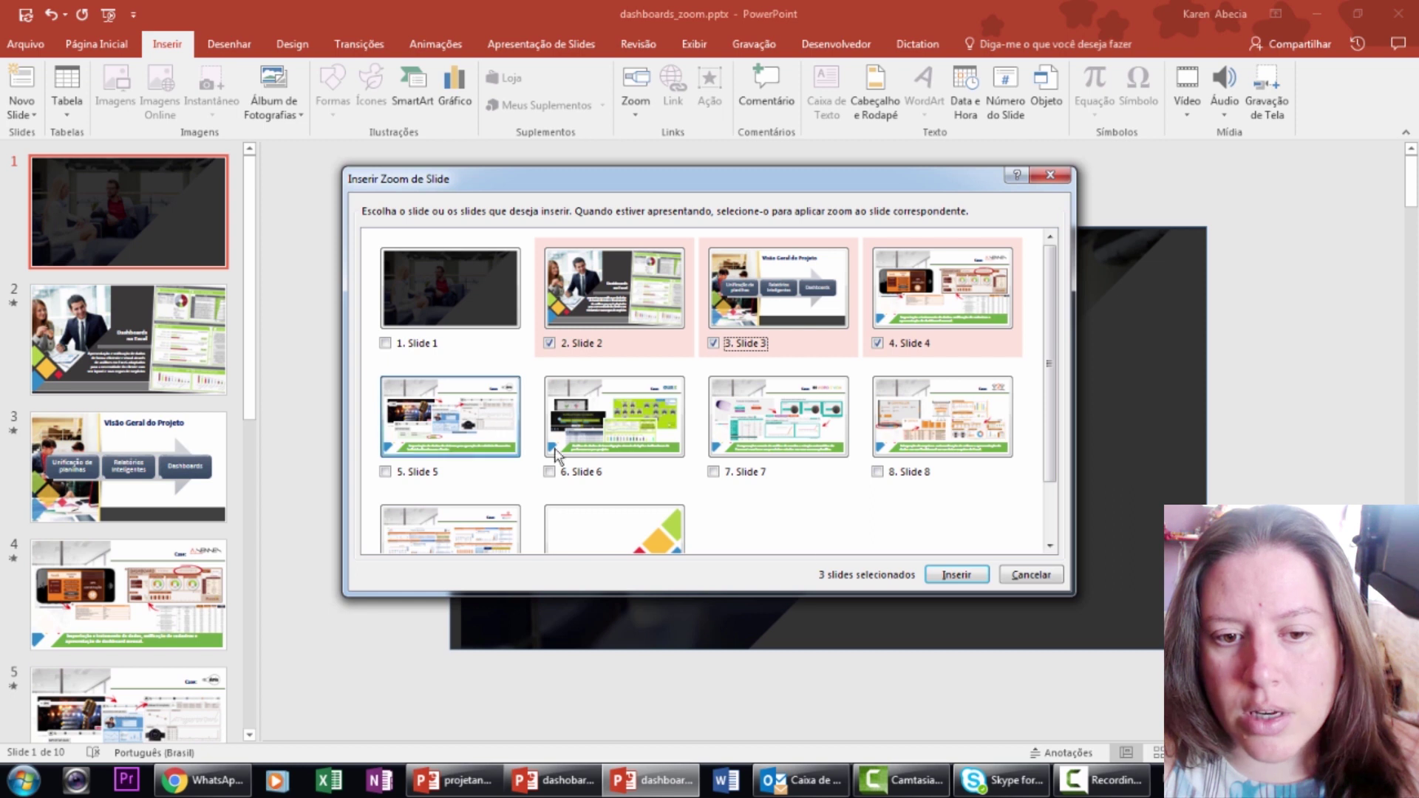
{"action": "left_click", "coordinate": [497, 429]}
{"action": "left_click", "coordinate": [957, 574]}
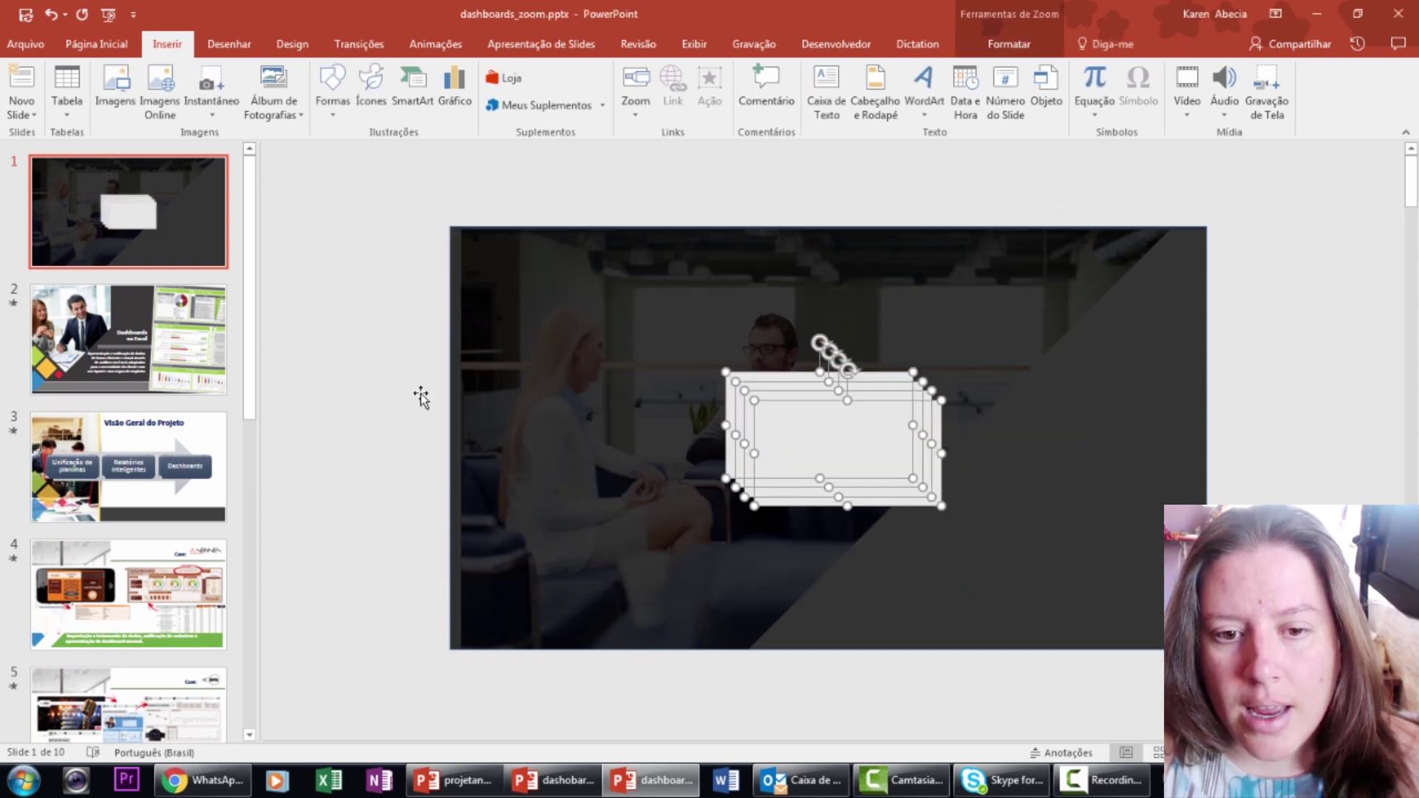
Spread the four zoom thumbnails into a grid toward the slide's corners.
{"action": "left_click_drag", "start_coordinate": [850, 451], "coordinate": [1057, 310]}
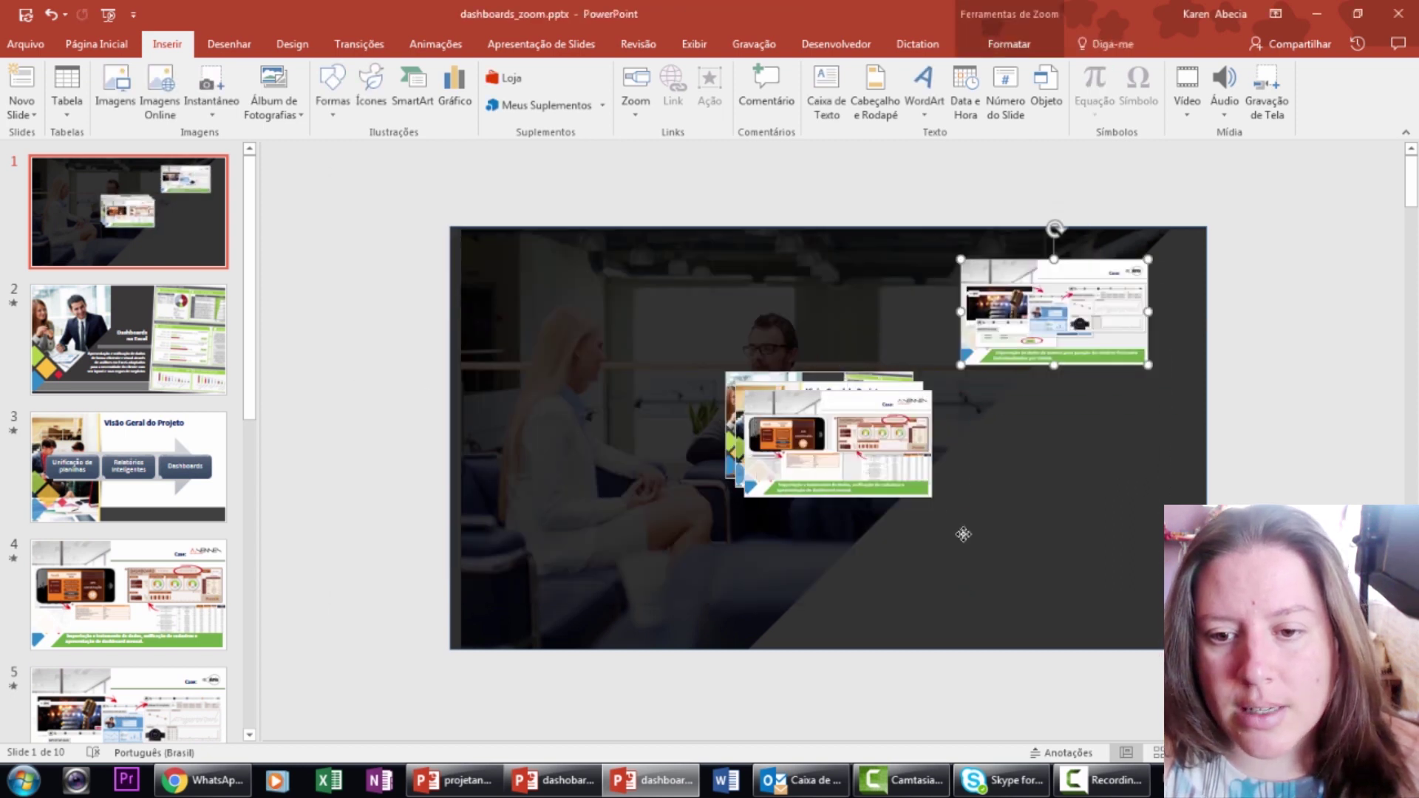
{"action": "left_click_drag", "start_coordinate": [917, 492], "coordinate": [1108, 577]}
{"action": "left_click_drag", "start_coordinate": [775, 519], "coordinate": [600, 593]}
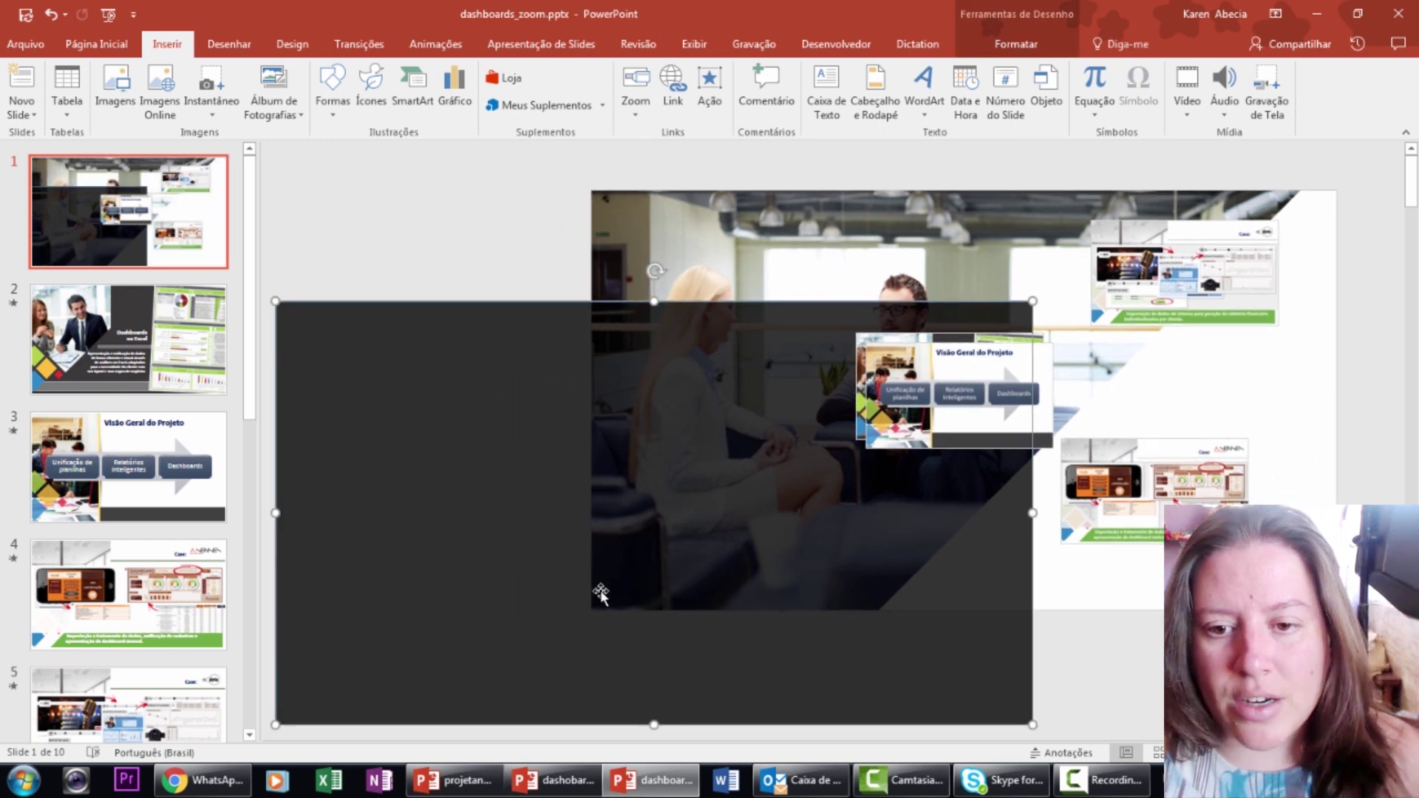
{"action": "key", "text": "ctrl+z"}
{"action": "left_click_drag", "start_coordinate": [824, 429], "coordinate": [701, 572]}
{"action": "left_click_drag", "start_coordinate": [824, 428], "coordinate": [623, 326]}
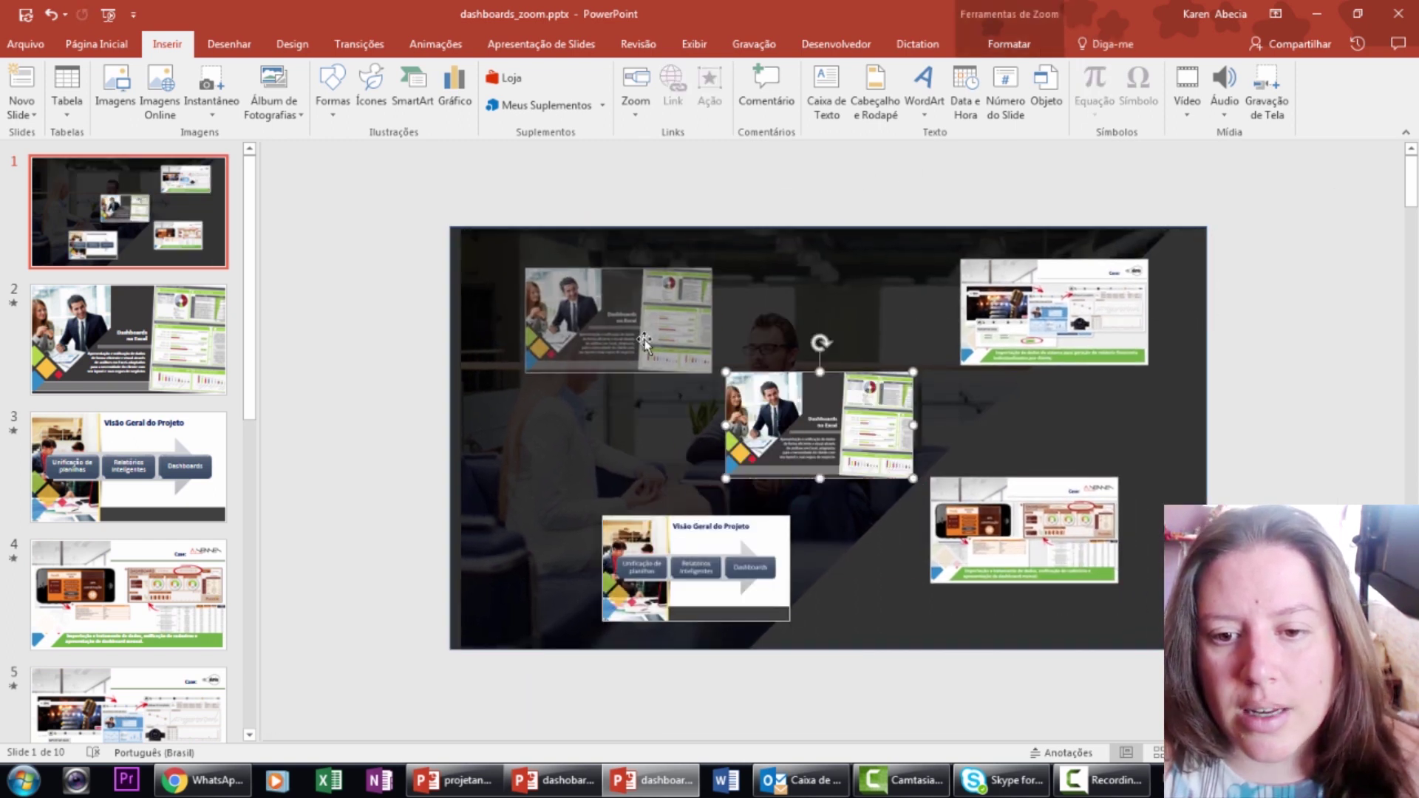
{"action": "left_click_drag", "start_coordinate": [1024, 529], "coordinate": [656, 436]}
{"action": "left_click_drag", "start_coordinate": [628, 347], "coordinate": [1064, 579]}
{"action": "left_click_drag", "start_coordinate": [655, 435], "coordinate": [639, 306]}
{"action": "left_click", "coordinate": [380, 377]}
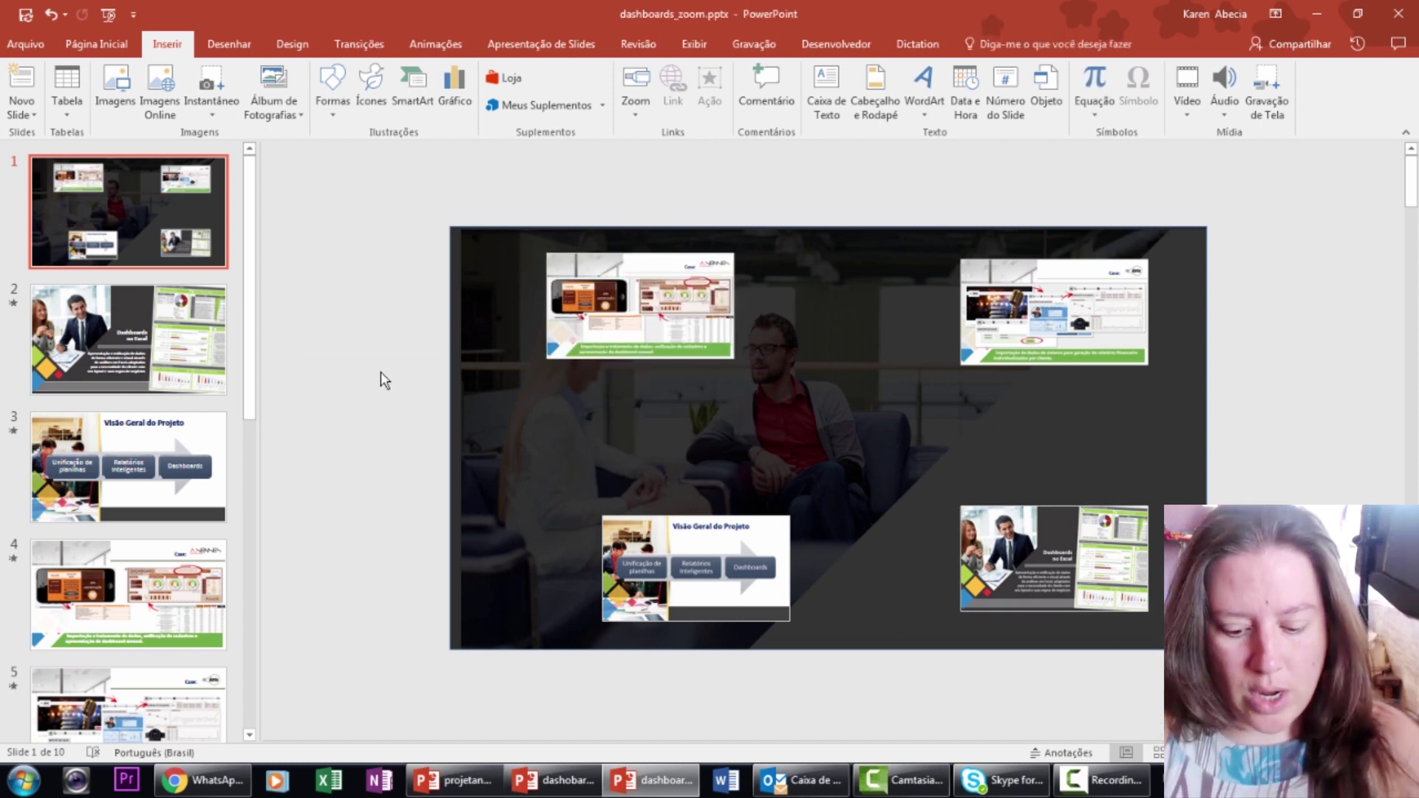
Present the cover slide, zooming through the A.Senses, Alumia, euax, Vidro É Vida and T2T slides.
{"action": "key", "text": "F5"}
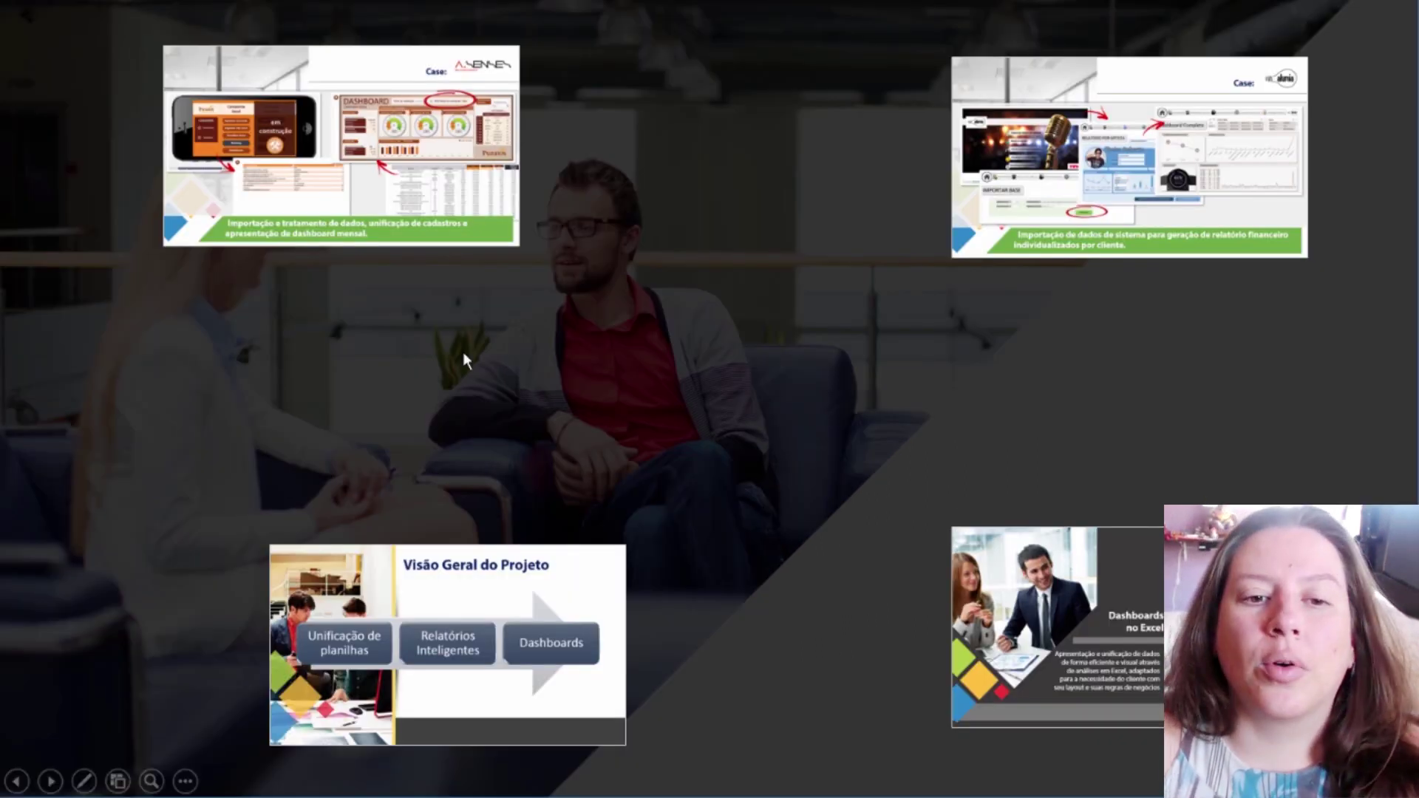
{"action": "left_click", "coordinate": [387, 176]}
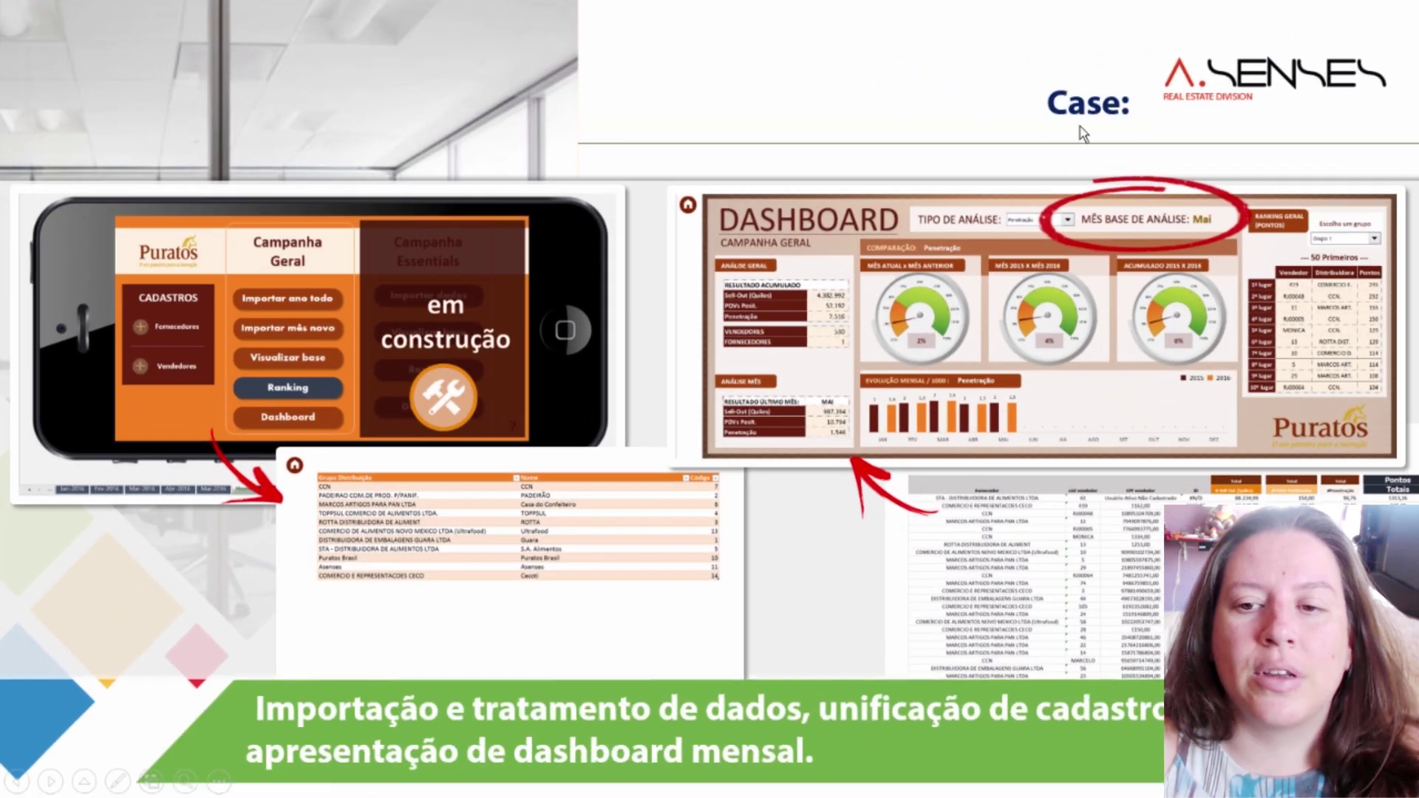
{"action": "left_click", "coordinate": [1129, 31]}
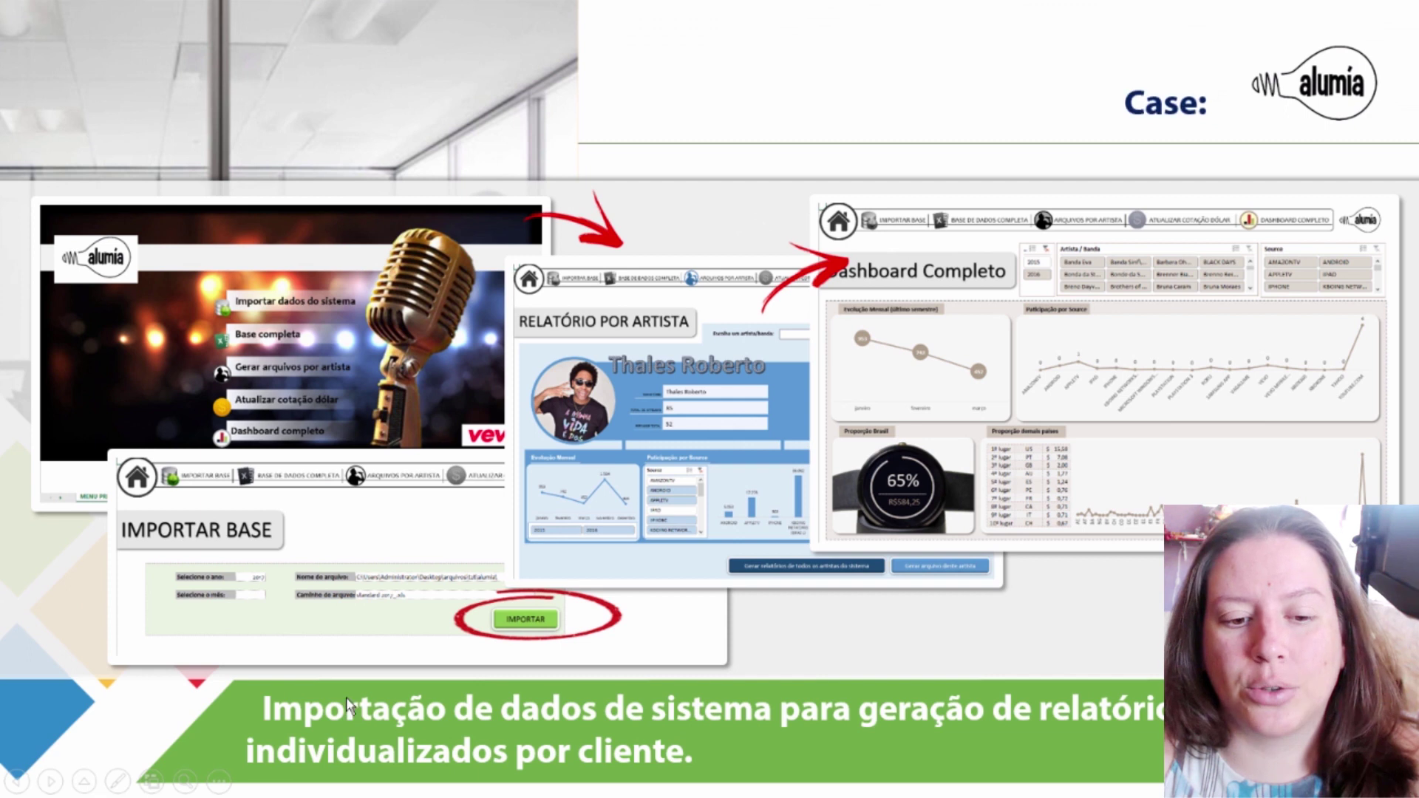
{"action": "left_click", "coordinate": [350, 706]}
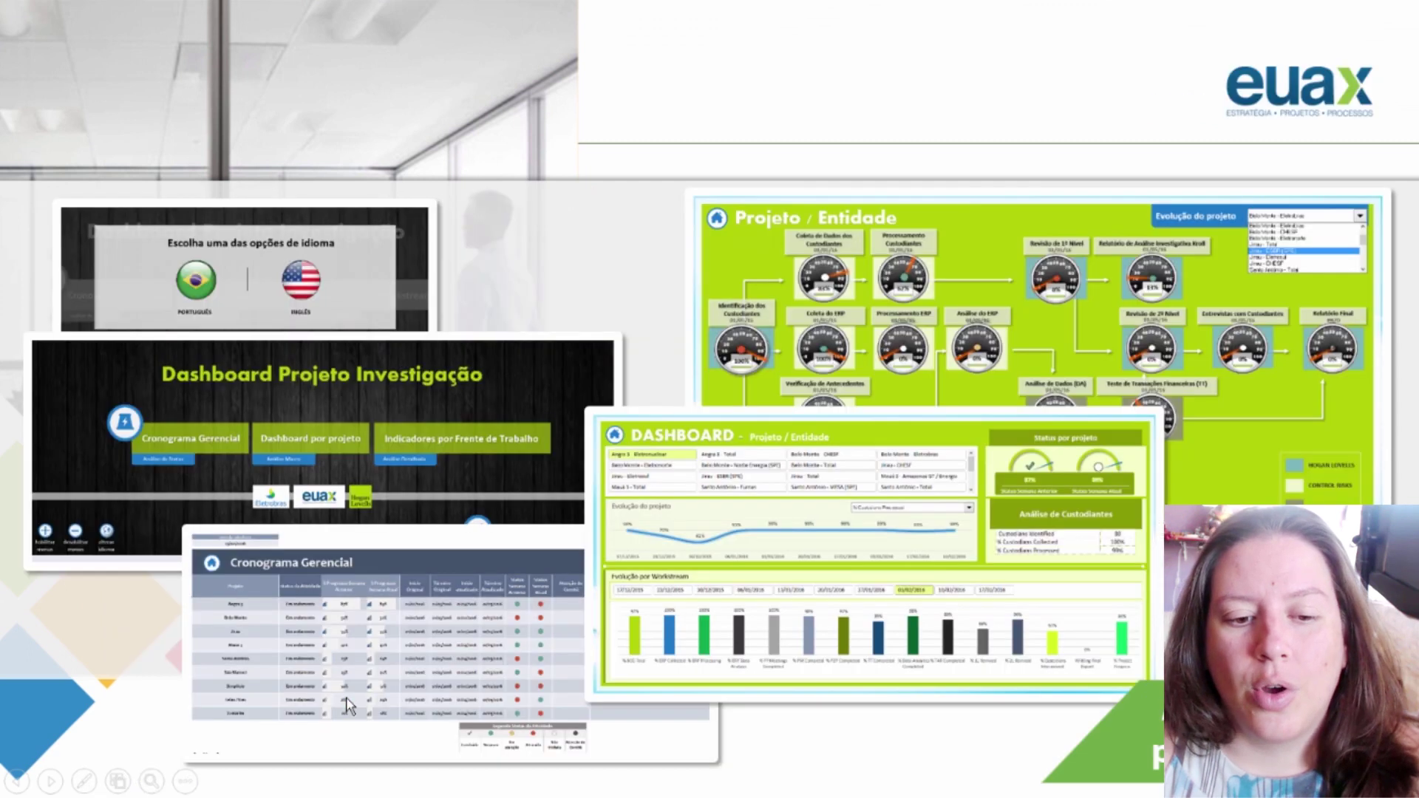
{"action": "left_click", "coordinate": [721, 120]}
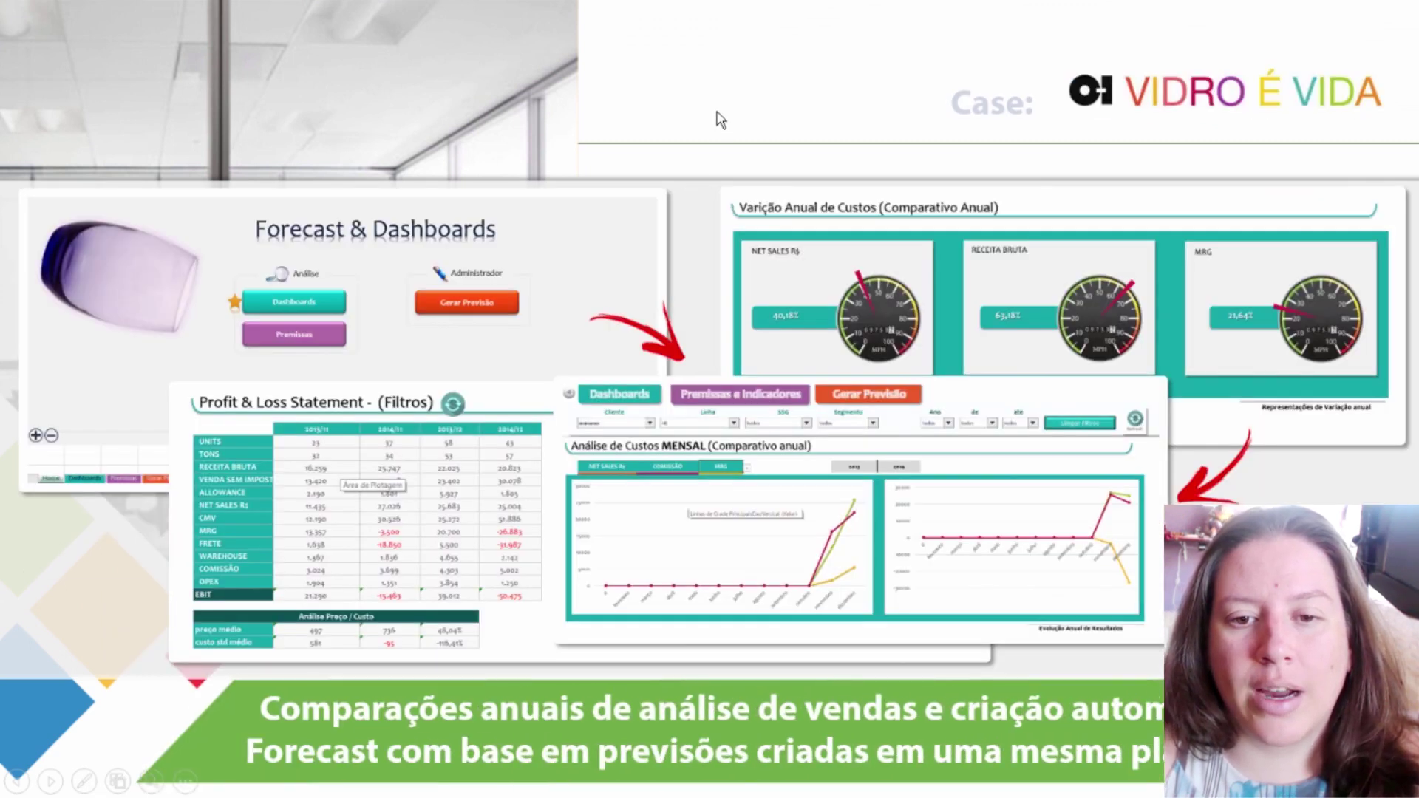
{"action": "left_click", "coordinate": [744, 158]}
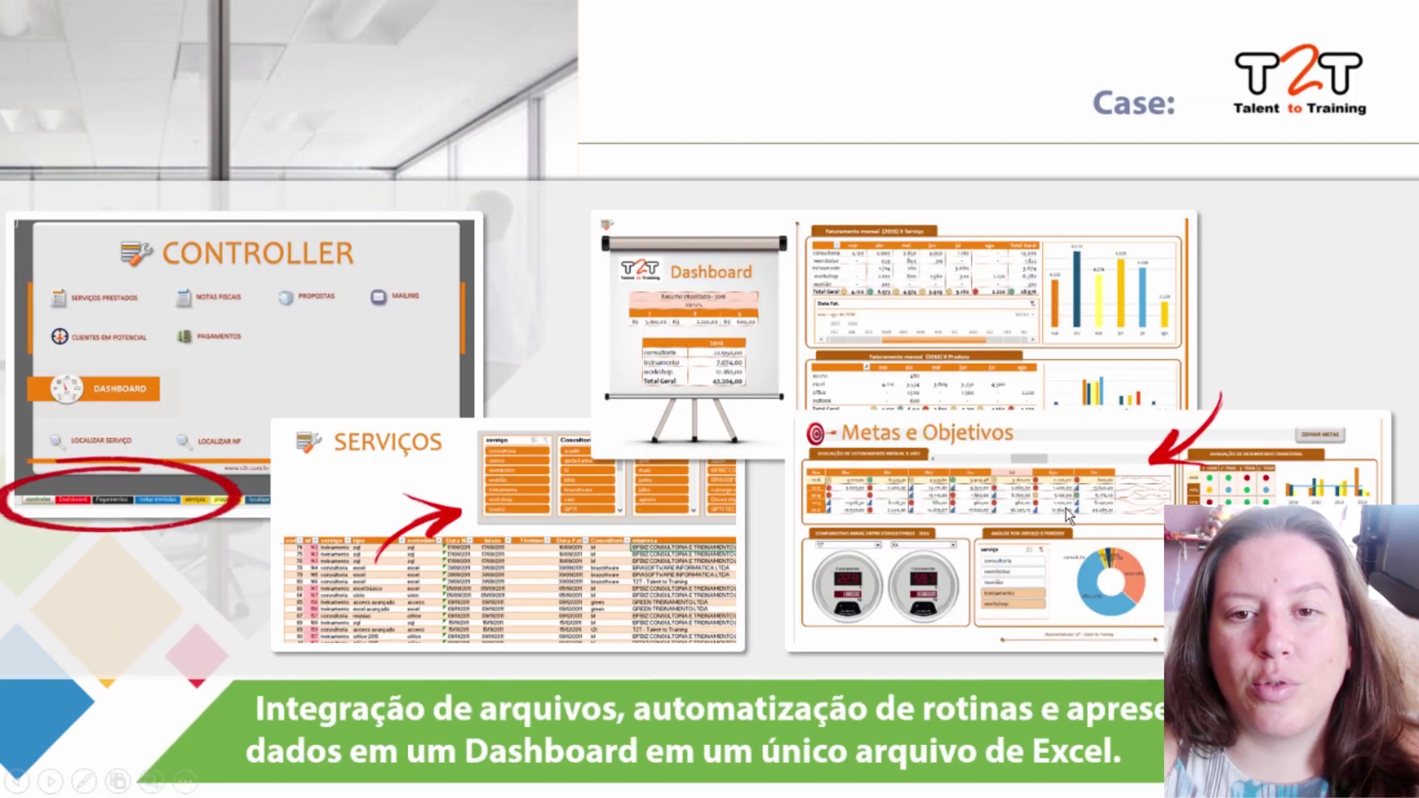
{"action": "key", "text": "Escape"}
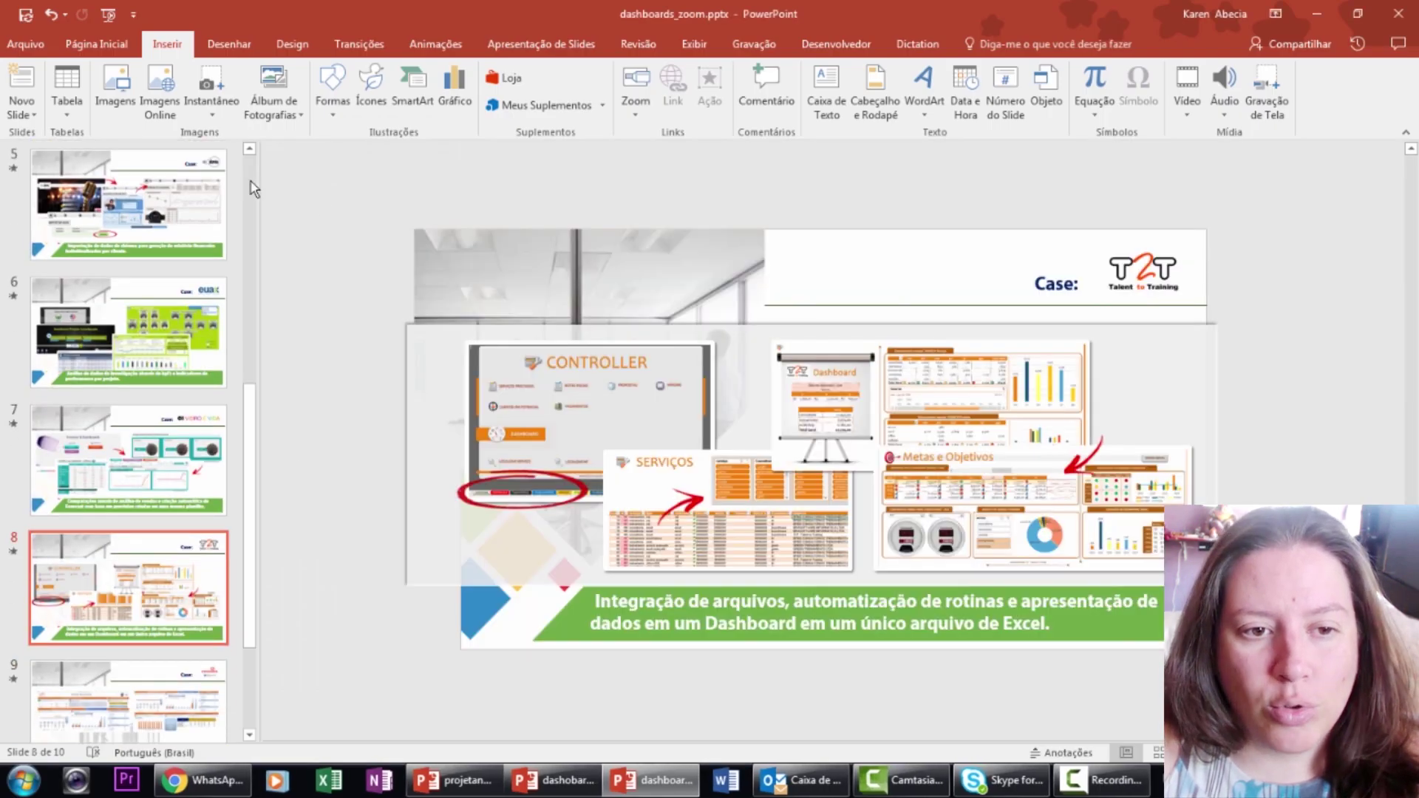
Delete the four existing zoom thumbnails from cover slide 1.
{"action": "scroll", "coordinate": [251, 188], "scroll_direction": "up", "scroll_amount": 5}
{"action": "left_click", "coordinate": [205, 192]}
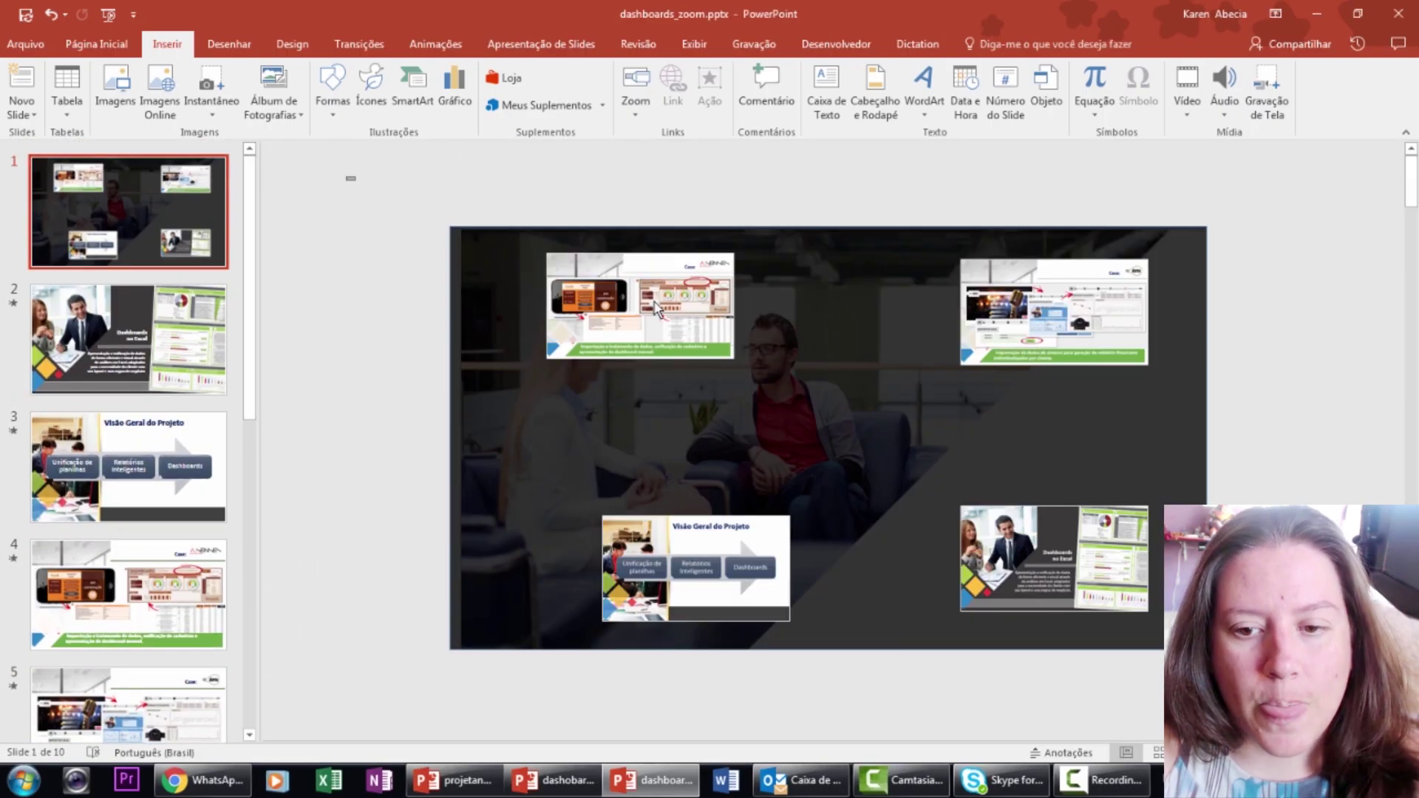
{"action": "key", "text": "Delete"}
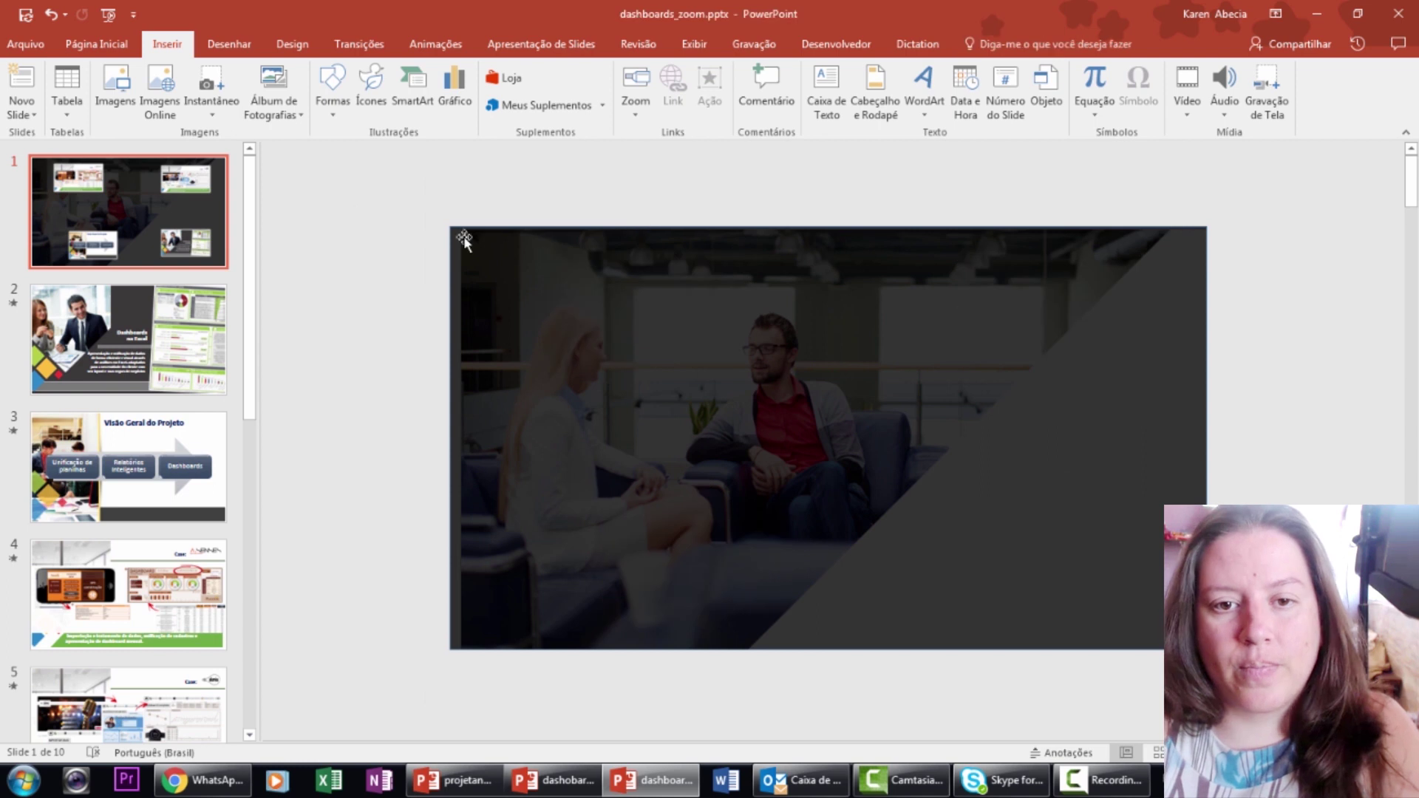
Insert slide zooms for slides 2 through 8 onto the cover slide.
{"action": "left_click", "coordinate": [628, 118]}
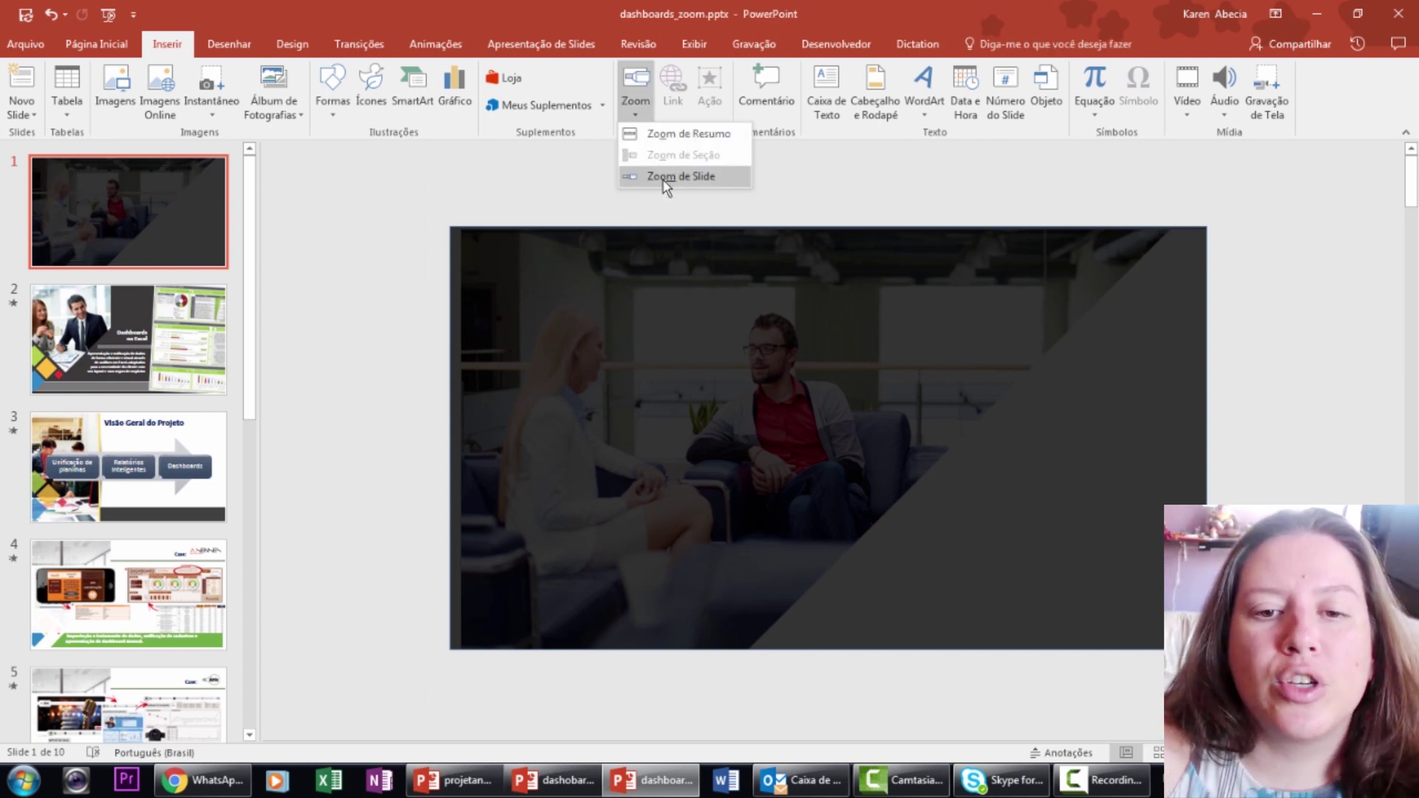
{"action": "left_click", "coordinate": [662, 180]}
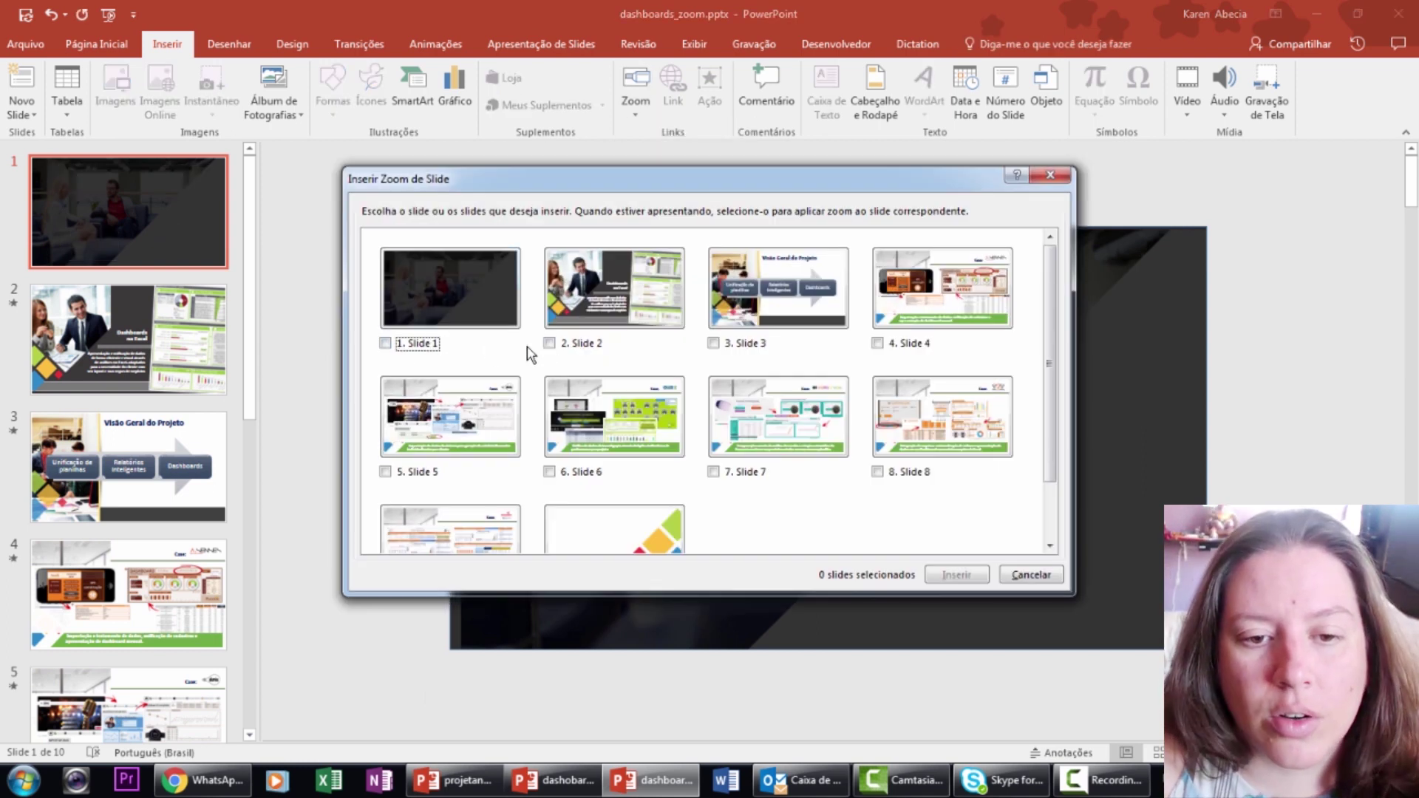
{"action": "left_click", "coordinate": [640, 315]}
{"action": "left_click", "coordinate": [776, 296]}
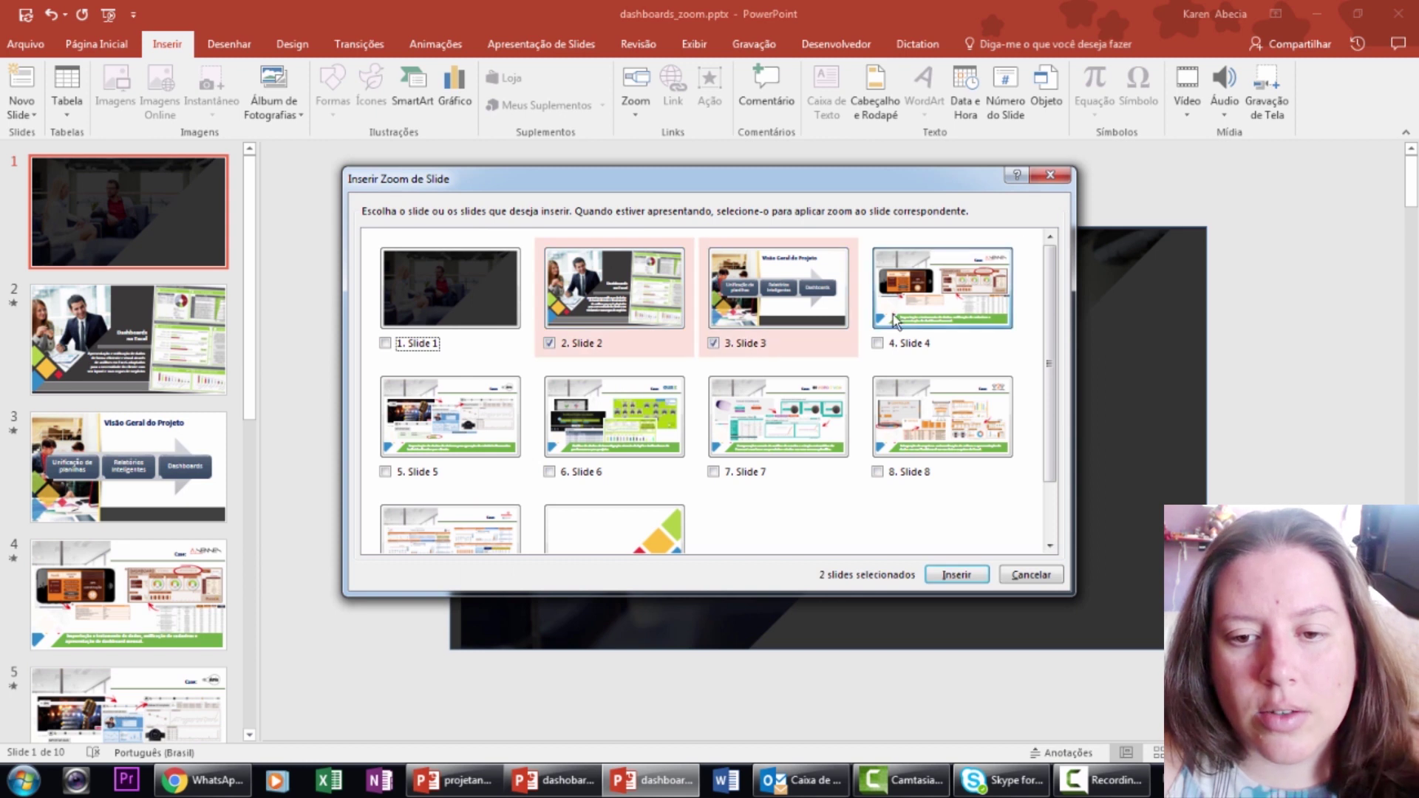
{"action": "left_click", "coordinate": [939, 296]}
{"action": "left_click", "coordinate": [480, 410]}
{"action": "left_click", "coordinate": [614, 413]}
{"action": "left_click", "coordinate": [776, 432]}
{"action": "left_click", "coordinate": [939, 435]}
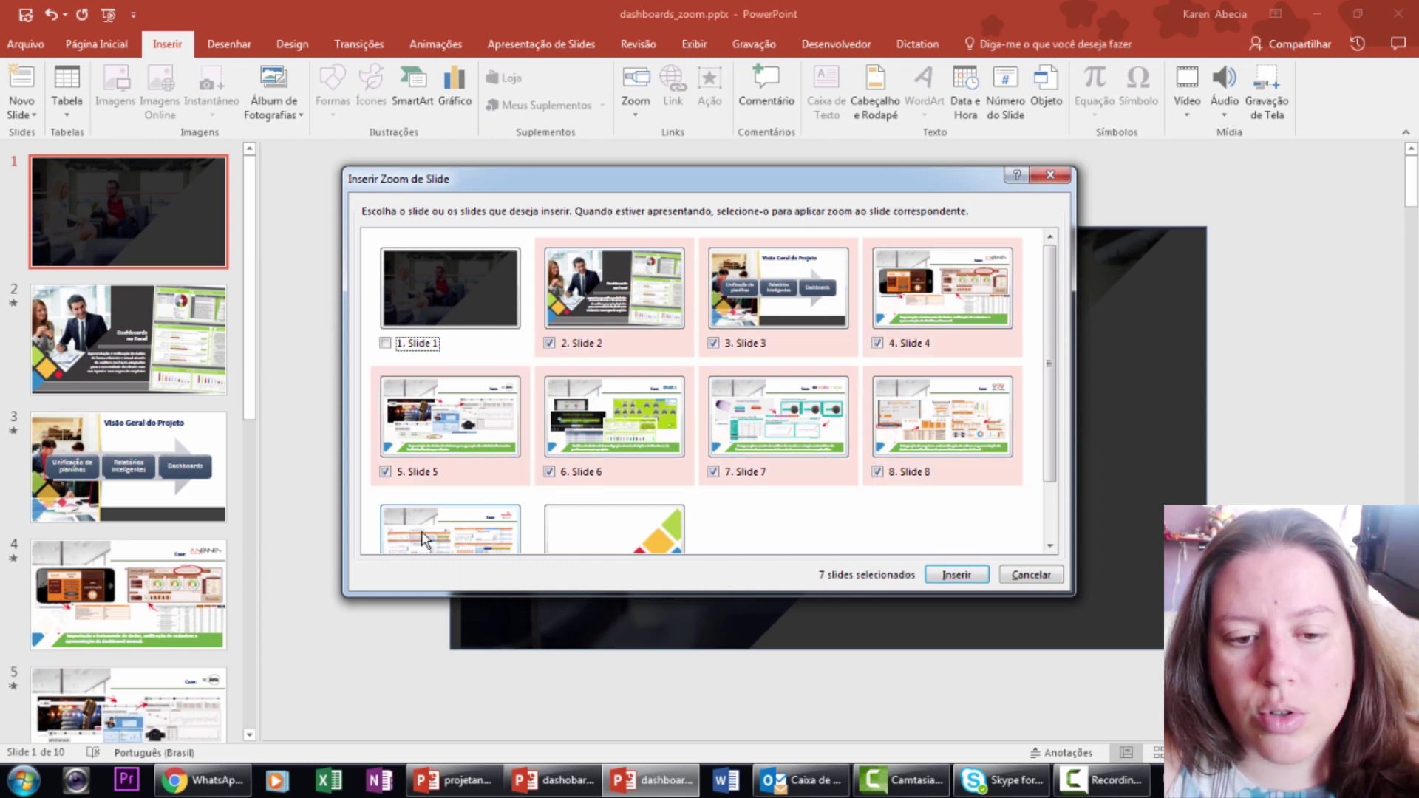
{"action": "left_click", "coordinate": [956, 575]}
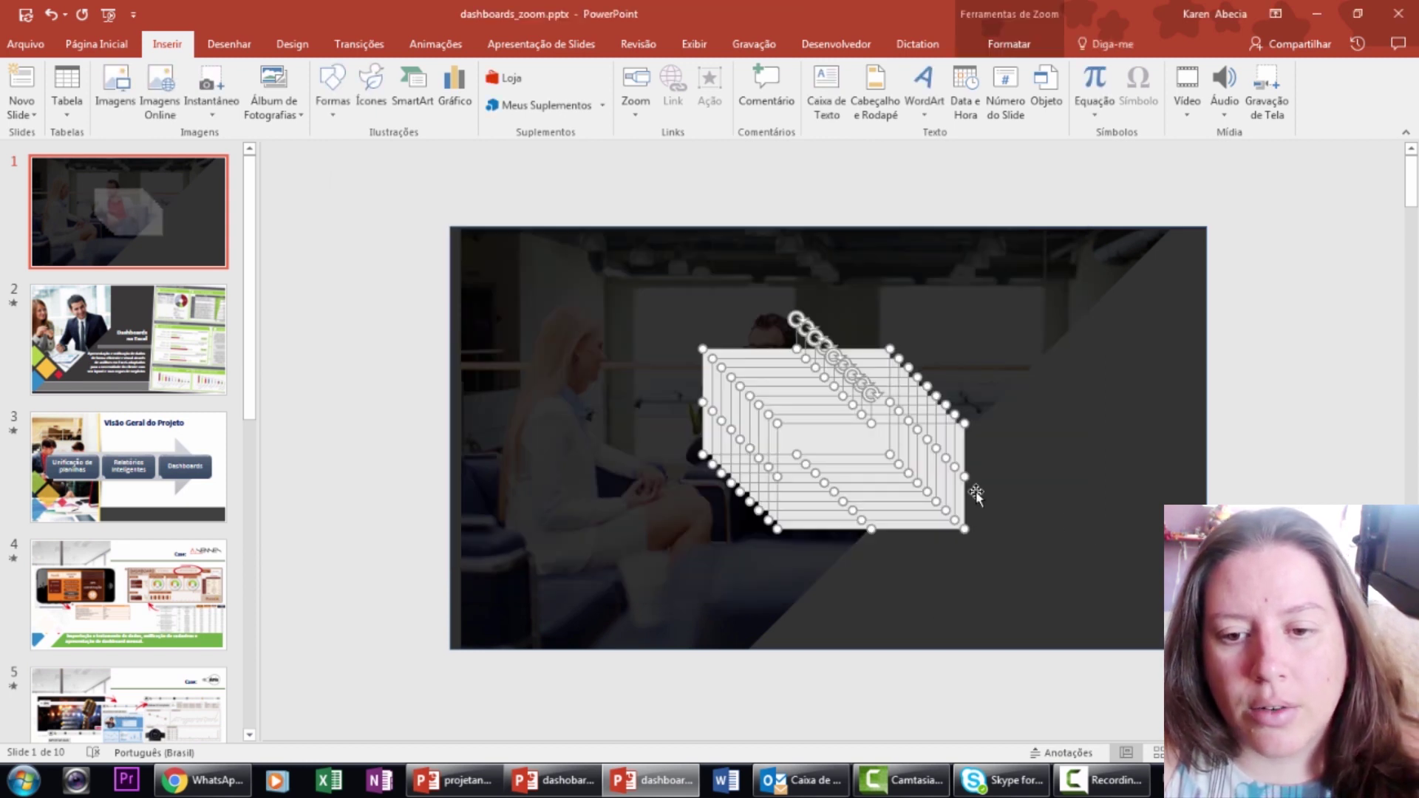
Drag the stacked zooms, including Obrigado and Visão Geral, apart into a grid.
{"action": "left_click", "coordinate": [1191, 475]}
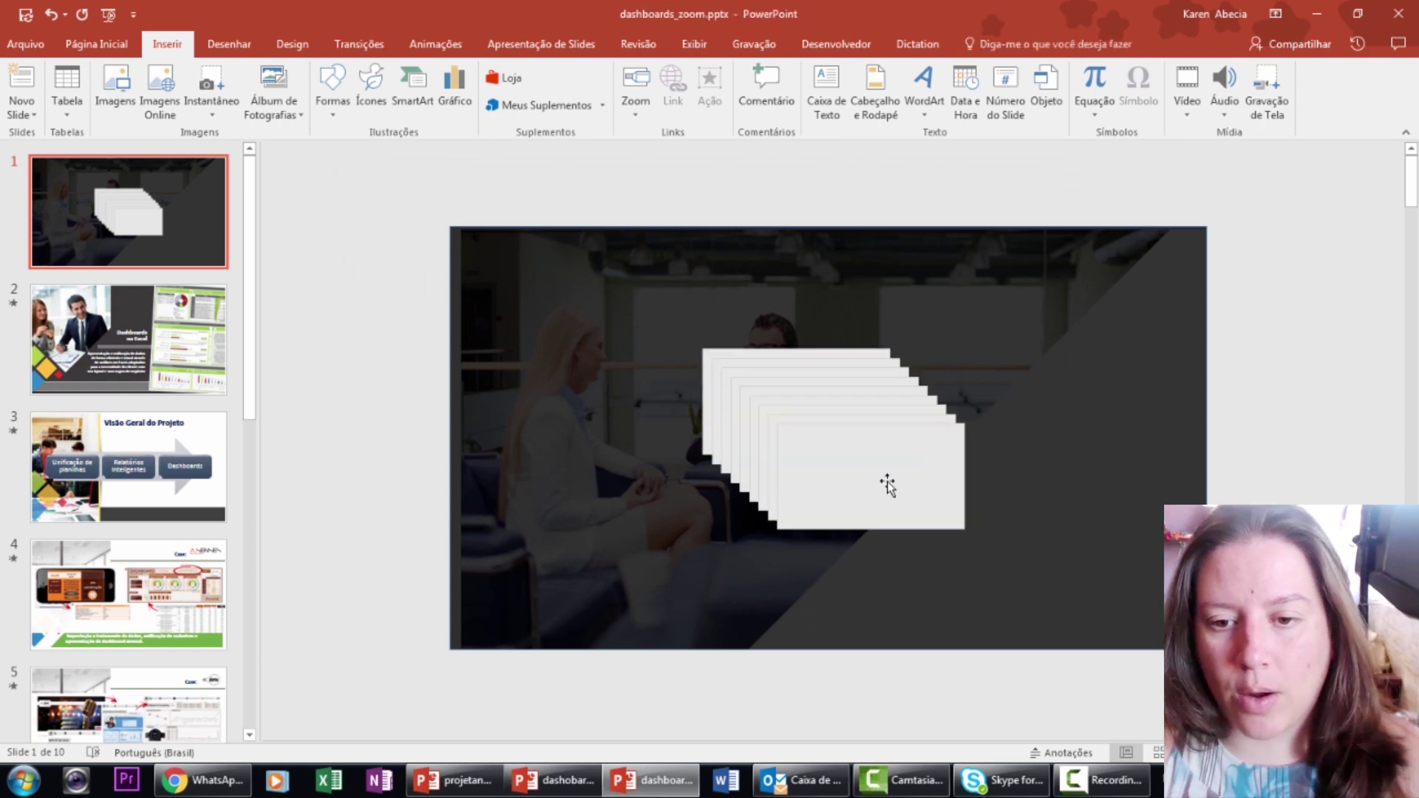
{"action": "left_click_drag", "start_coordinate": [889, 507], "coordinate": [554, 560]}
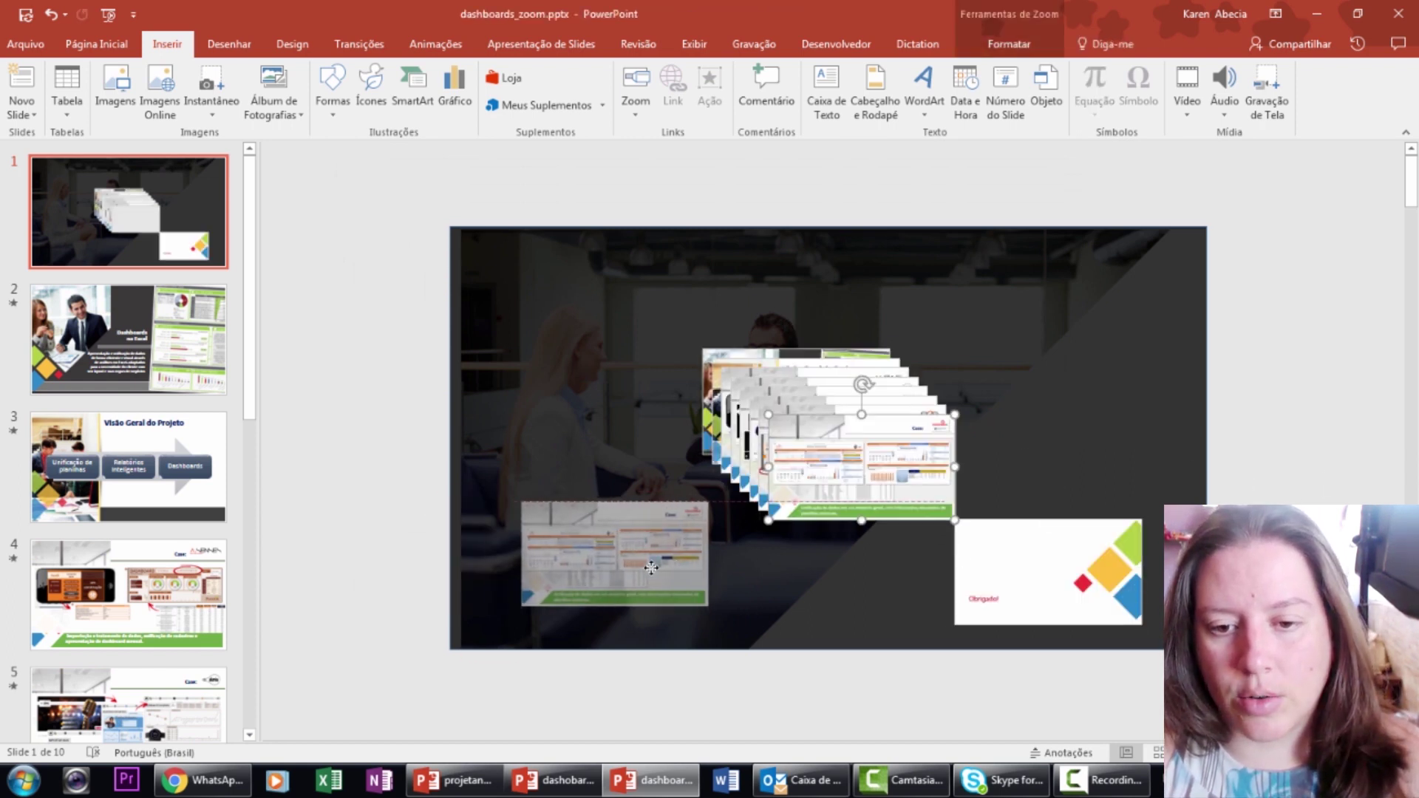
{"action": "left_click_drag", "start_coordinate": [1047, 572], "coordinate": [588, 306]}
{"action": "mouse_move", "coordinate": [806, 440]}
{"action": "left_mouse_down"}
{"action": "mouse_move", "coordinate": [824, 558]}
{"action": "mouse_move", "coordinate": [797, 547]}
{"action": "left_mouse_up"}
{"action": "mouse_move", "coordinate": [852, 465]}
{"action": "left_mouse_down"}
{"action": "mouse_move", "coordinate": [1091, 314]}
{"action": "mouse_move", "coordinate": [1024, 564]}
{"action": "mouse_move", "coordinate": [1115, 593]}
{"action": "left_mouse_up"}
{"action": "left_click_drag", "start_coordinate": [818, 345], "coordinate": [813, 212]}
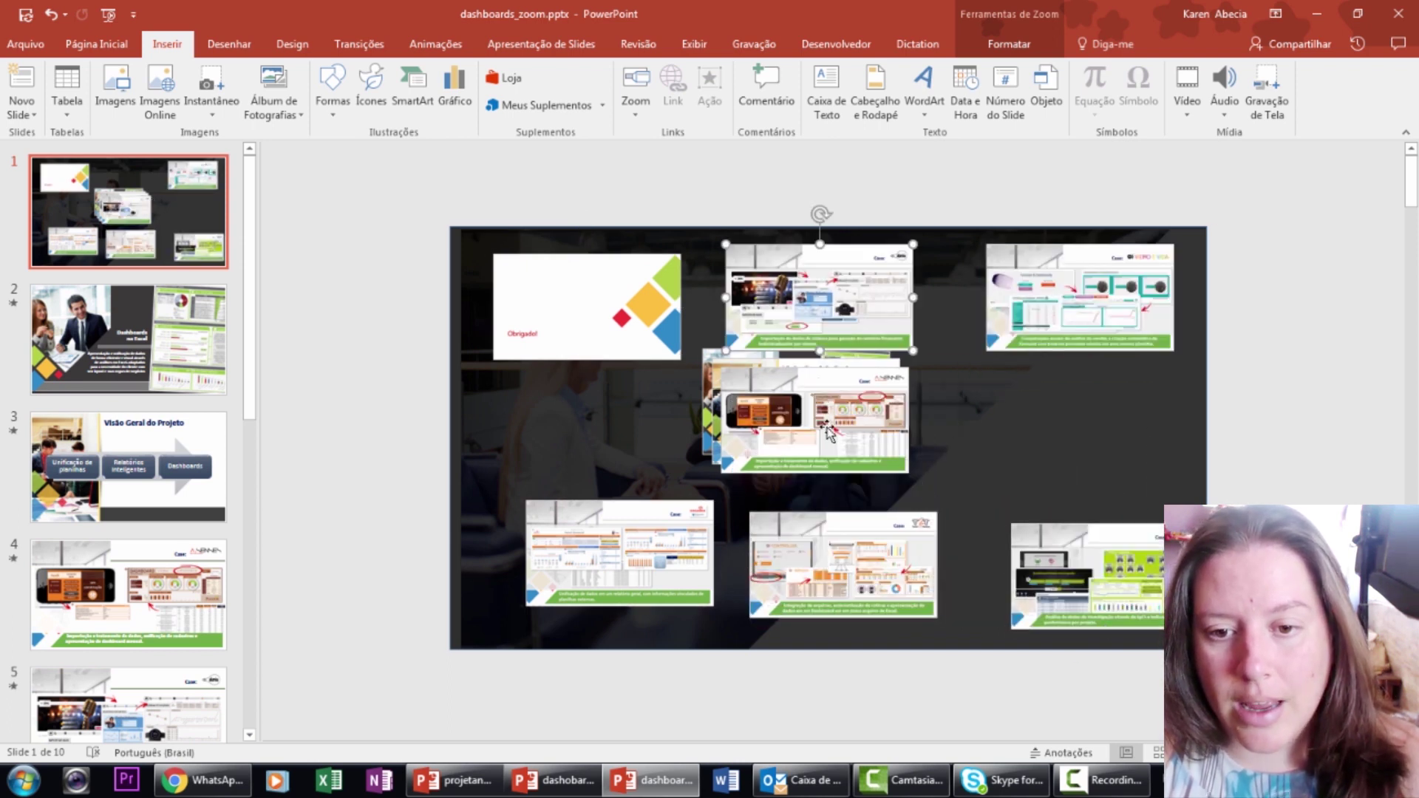
{"action": "left_click_drag", "start_coordinate": [818, 340], "coordinate": [1033, 365]}
{"action": "left_click", "coordinate": [806, 414]}
{"action": "left_click_drag", "start_coordinate": [603, 442], "coordinate": [602, 447]}
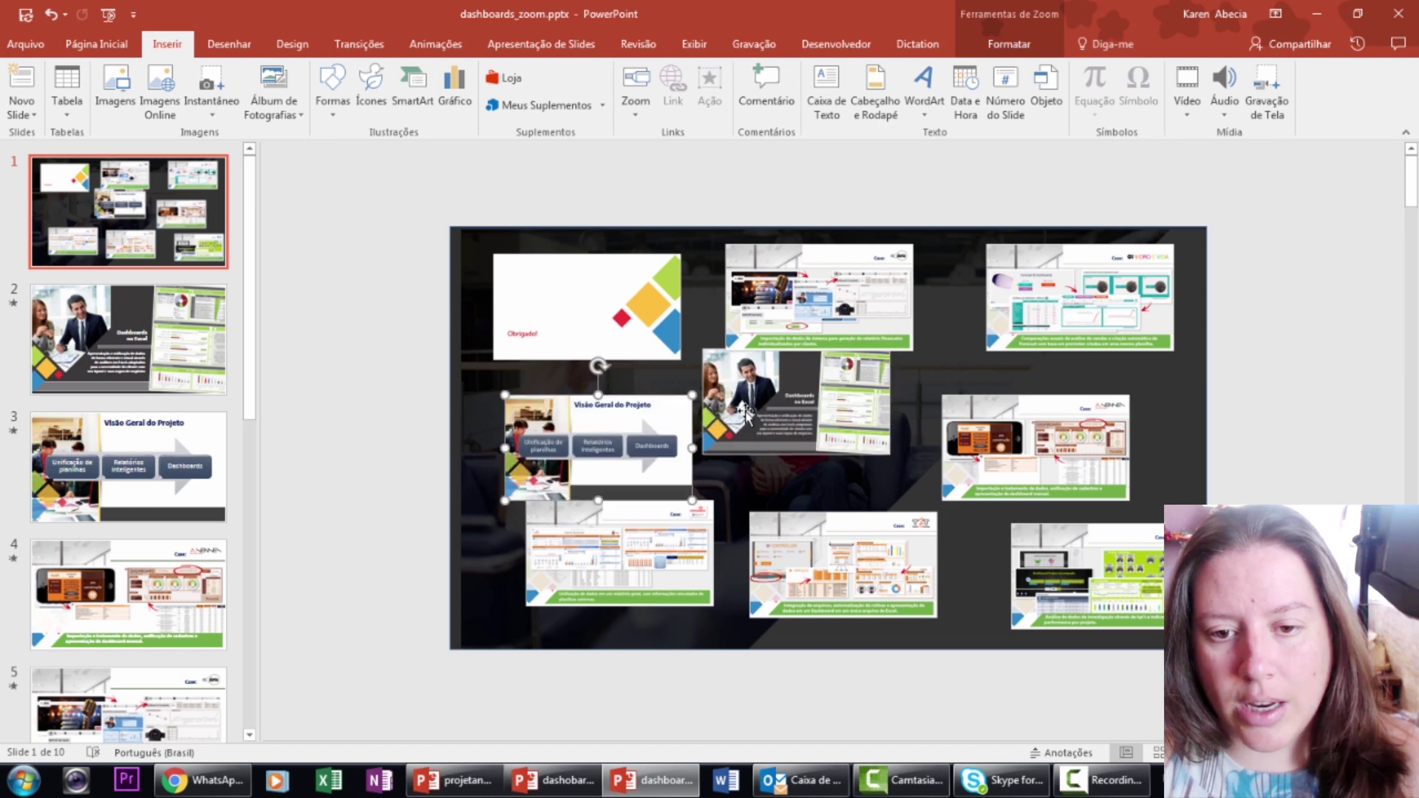
{"action": "mouse_move", "coordinate": [776, 381]}
{"action": "left_mouse_down"}
{"action": "mouse_move", "coordinate": [811, 451]}
{"action": "mouse_move", "coordinate": [798, 390]}
{"action": "left_mouse_up"}
Present from the cover grid, zooming into Dashboards no Excel, Visão Geral do Projeto, A.Senses and alumia.
{"action": "key", "text": "F5"}
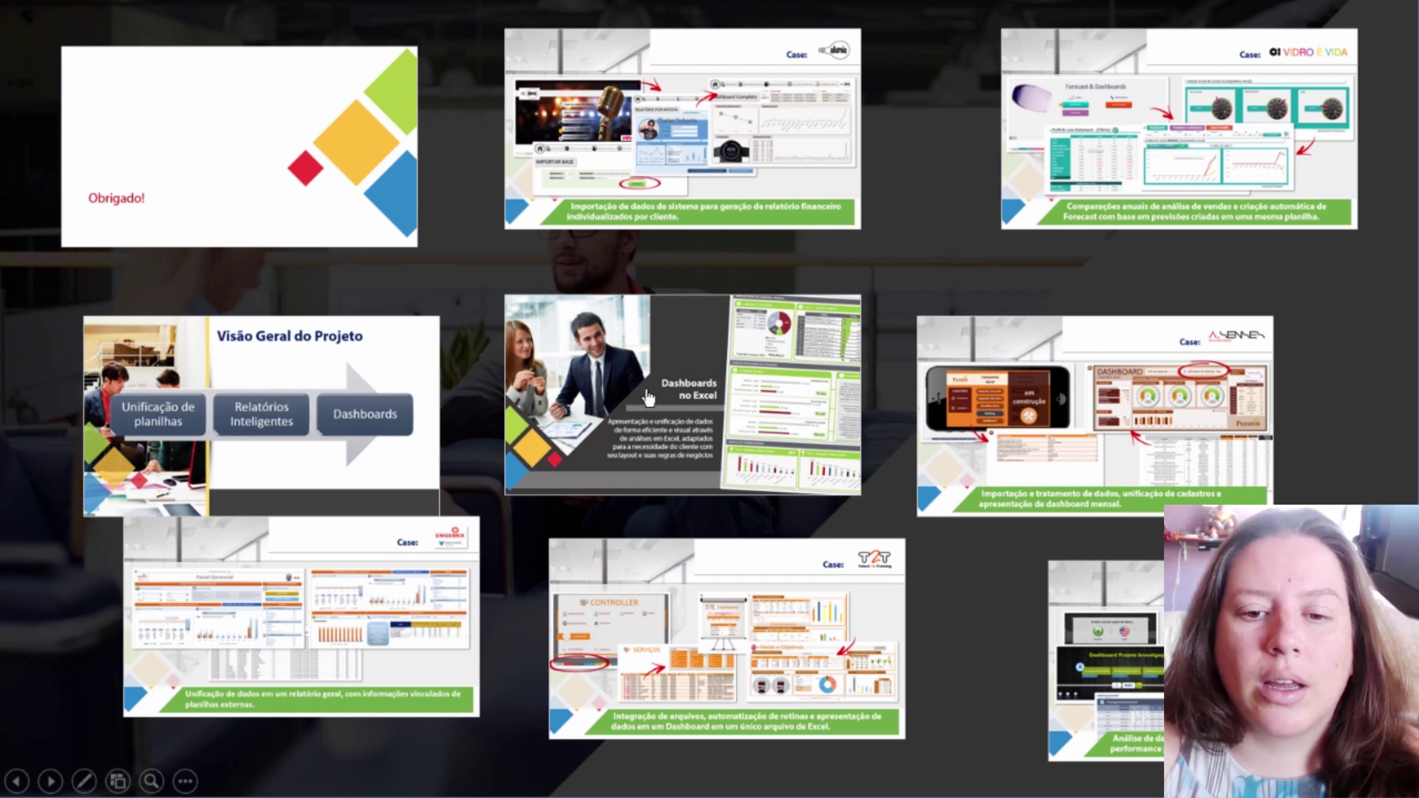
{"action": "left_click", "coordinate": [647, 397]}
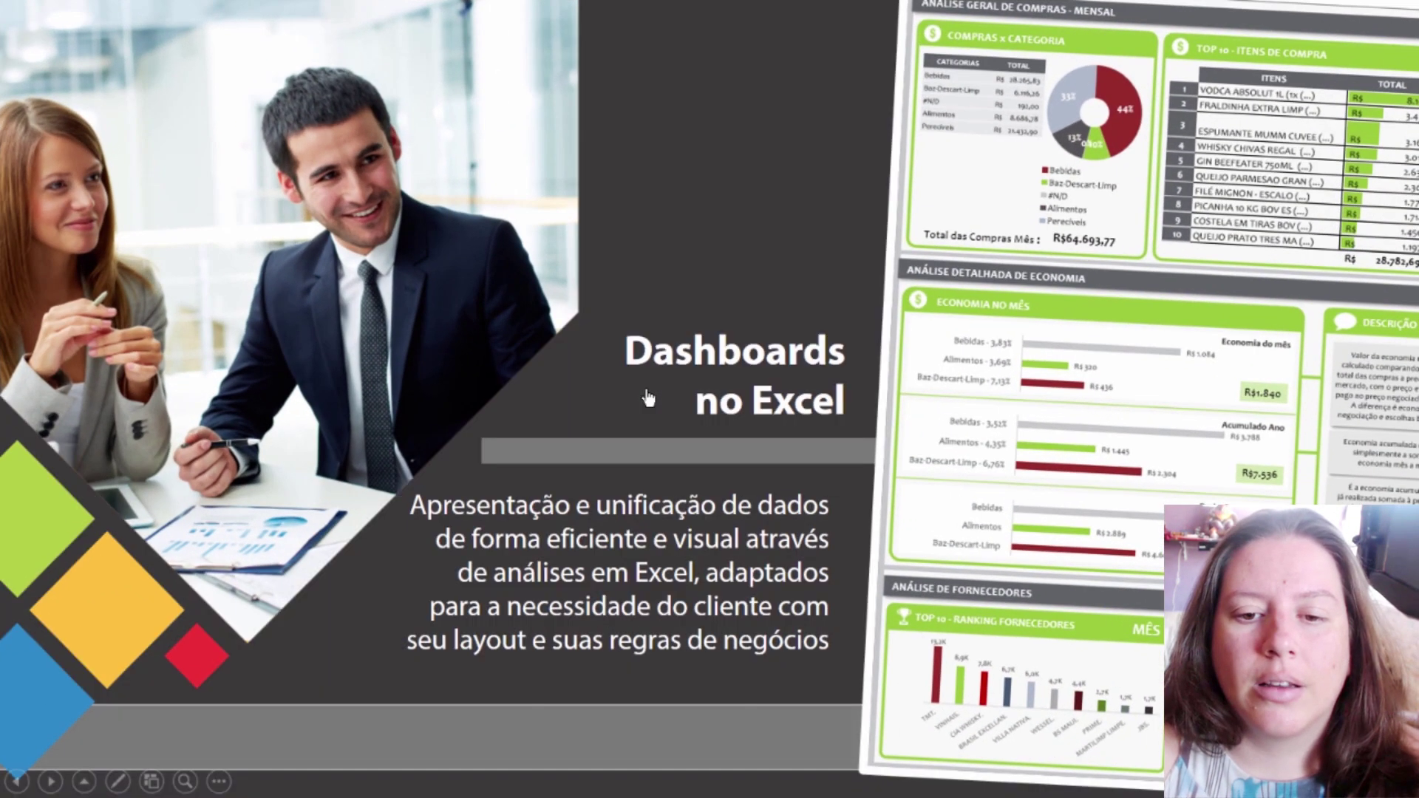
{"action": "left_click", "coordinate": [733, 68]}
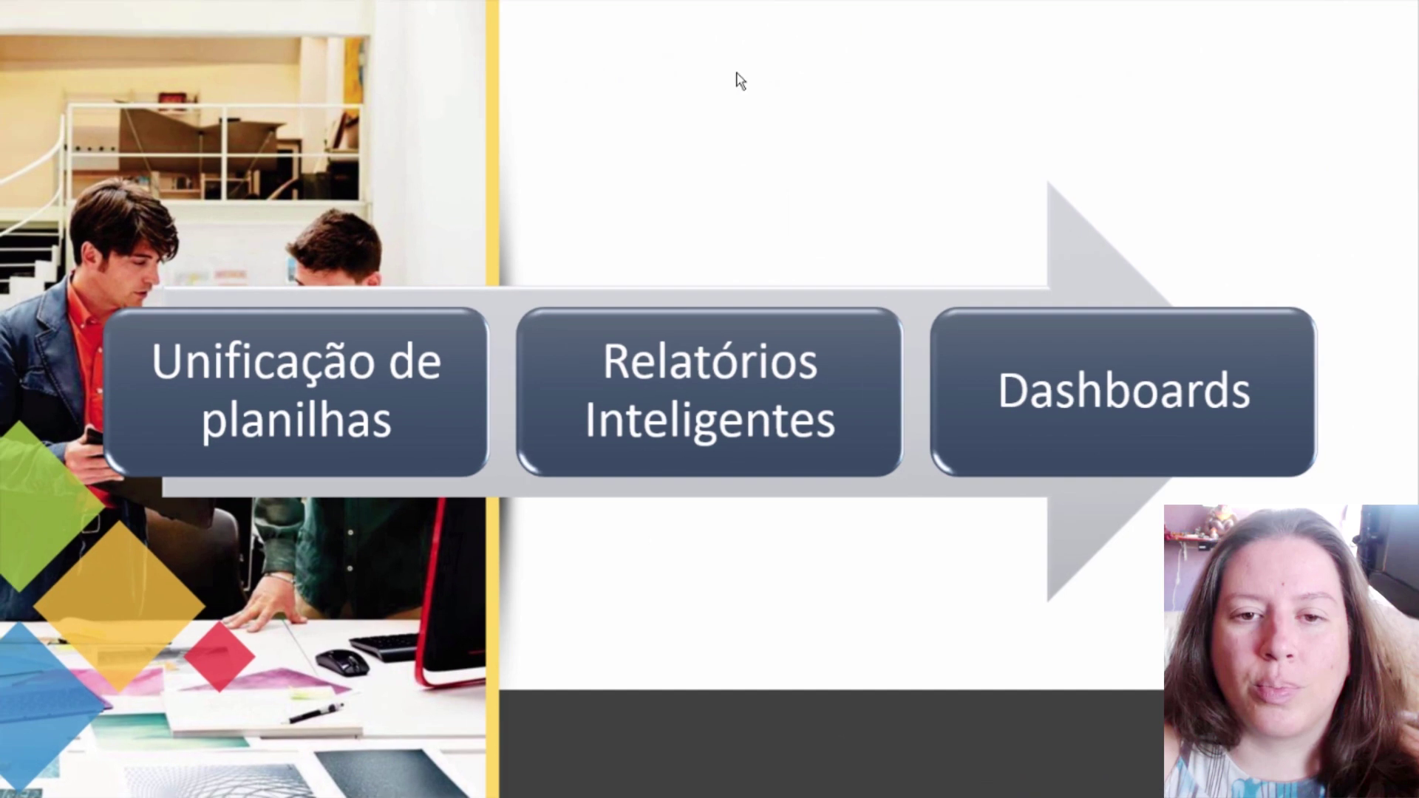
{"action": "left_click", "coordinate": [741, 607]}
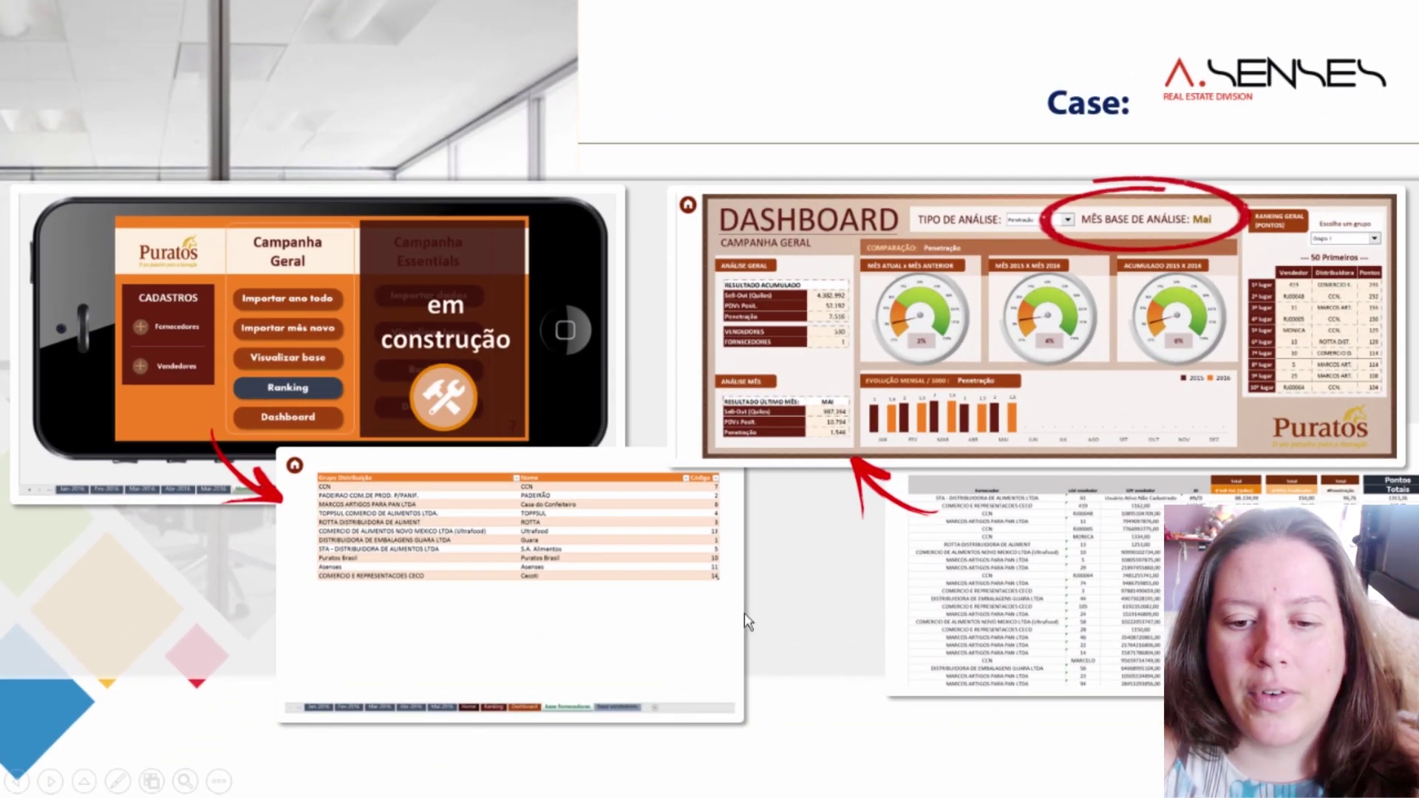
{"action": "left_click", "coordinate": [744, 613]}
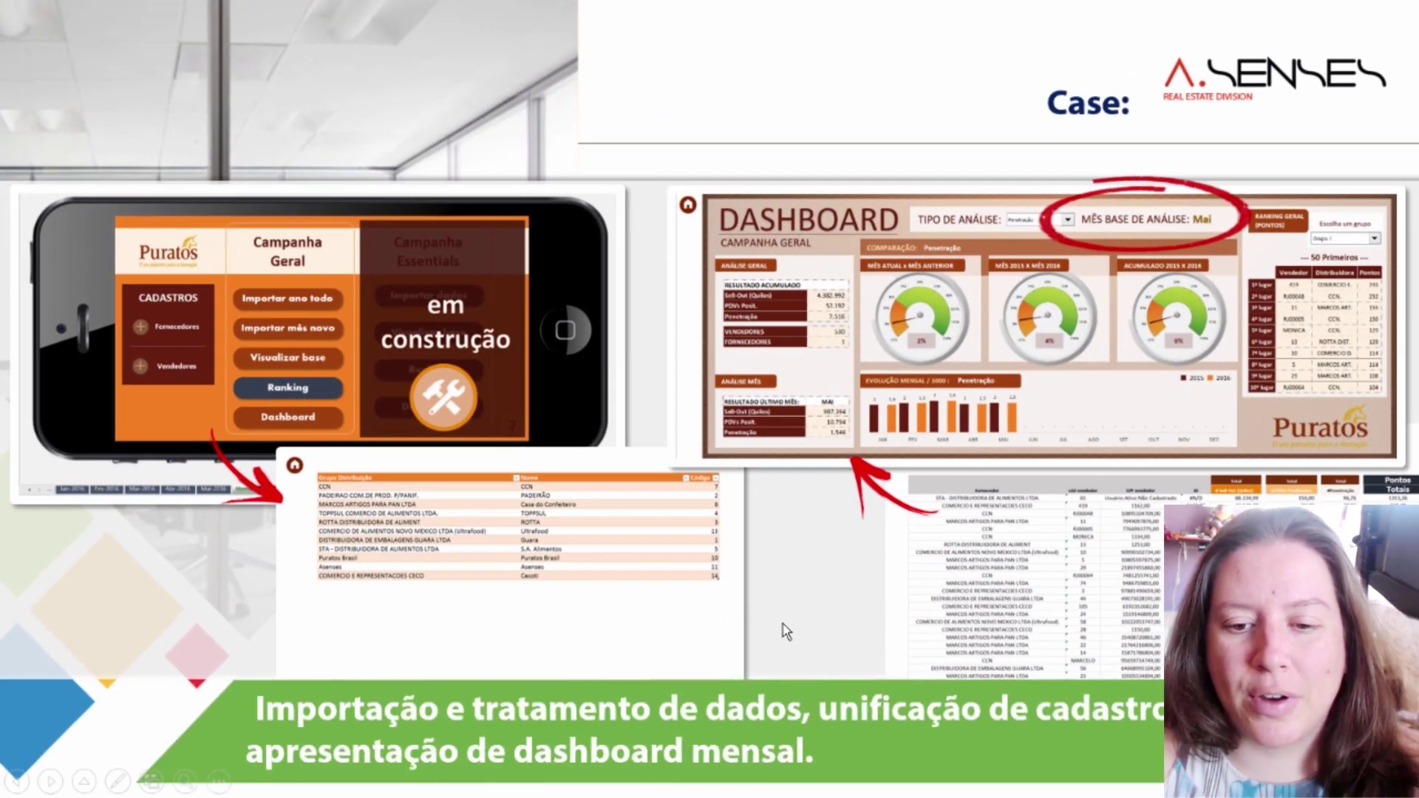